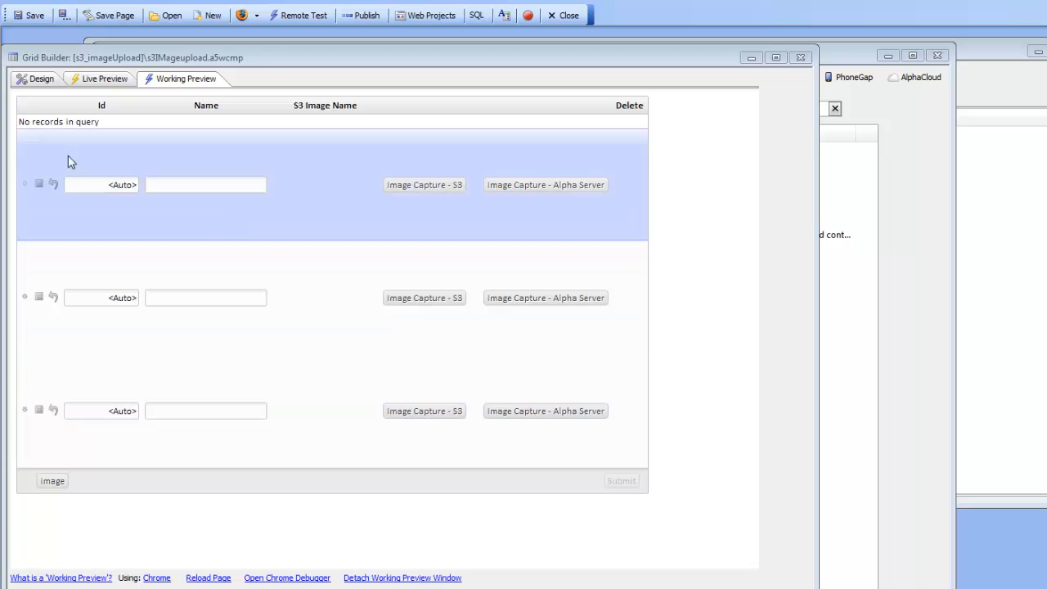
In the grid's design, open the Image Upload action in the onClick event of the "Image Capture - S3" button
left_click(37, 82)
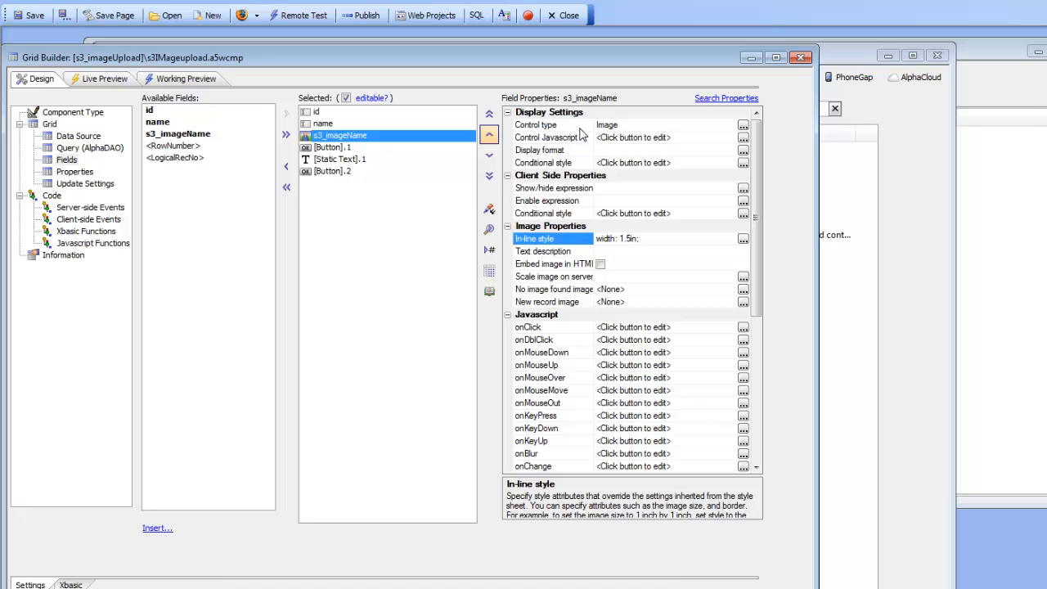
left_click(341, 149)
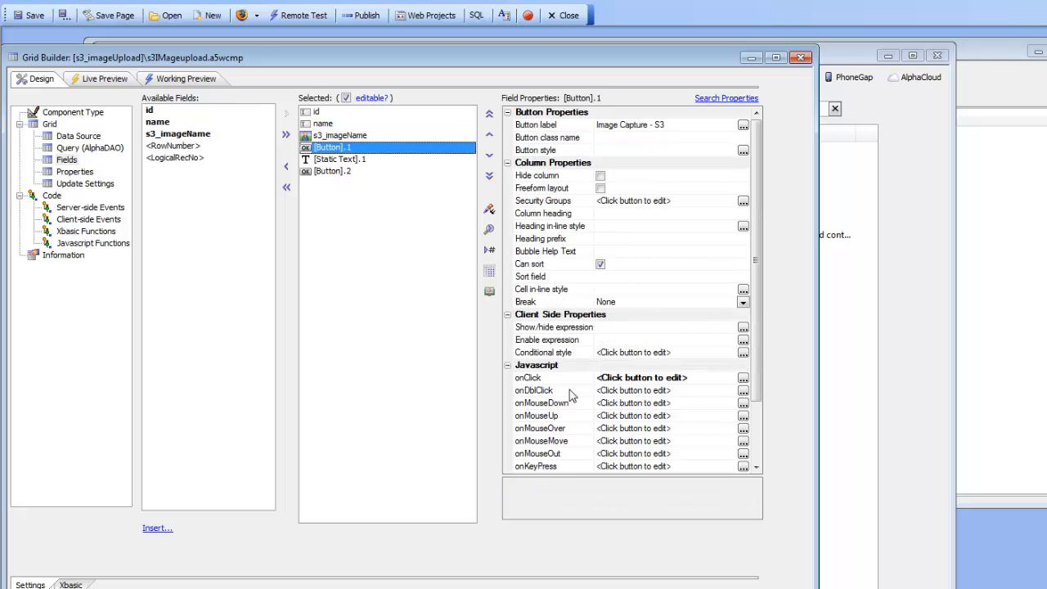
double_click(541, 378)
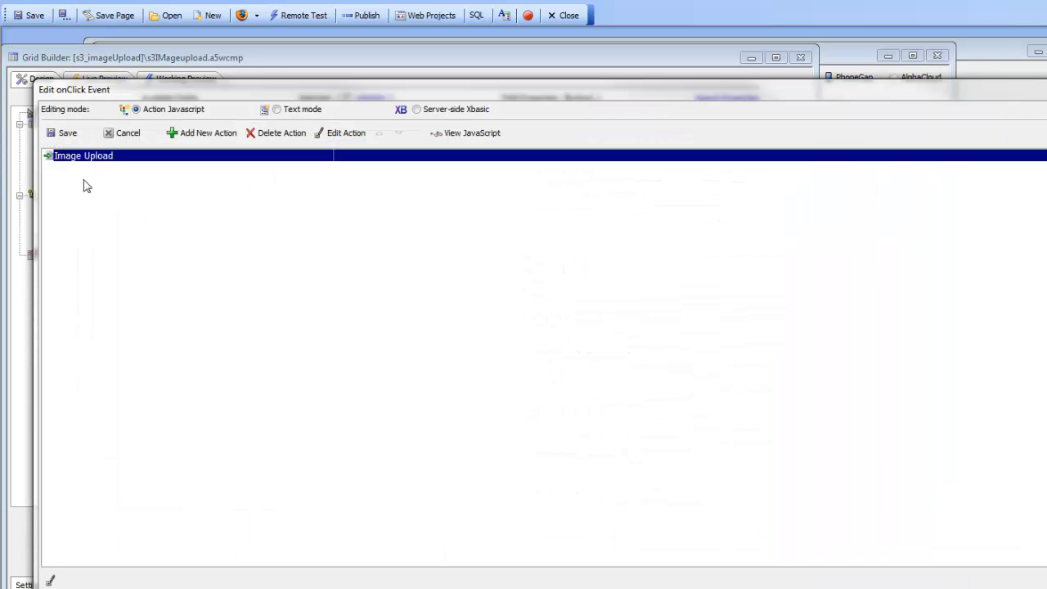
left_click(344, 133)
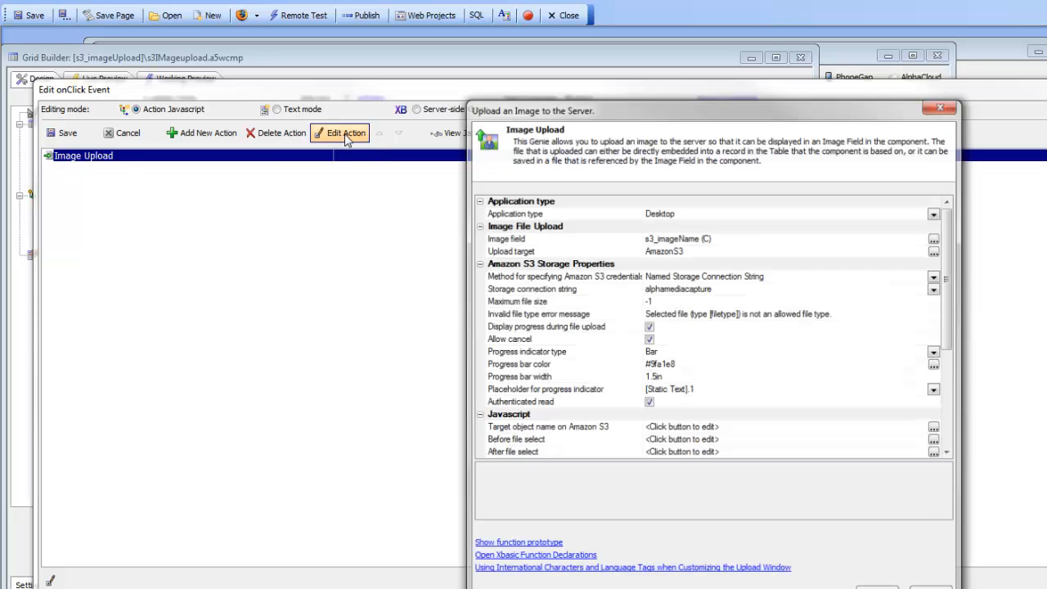
left_click_drag(561, 110, 241, 68)
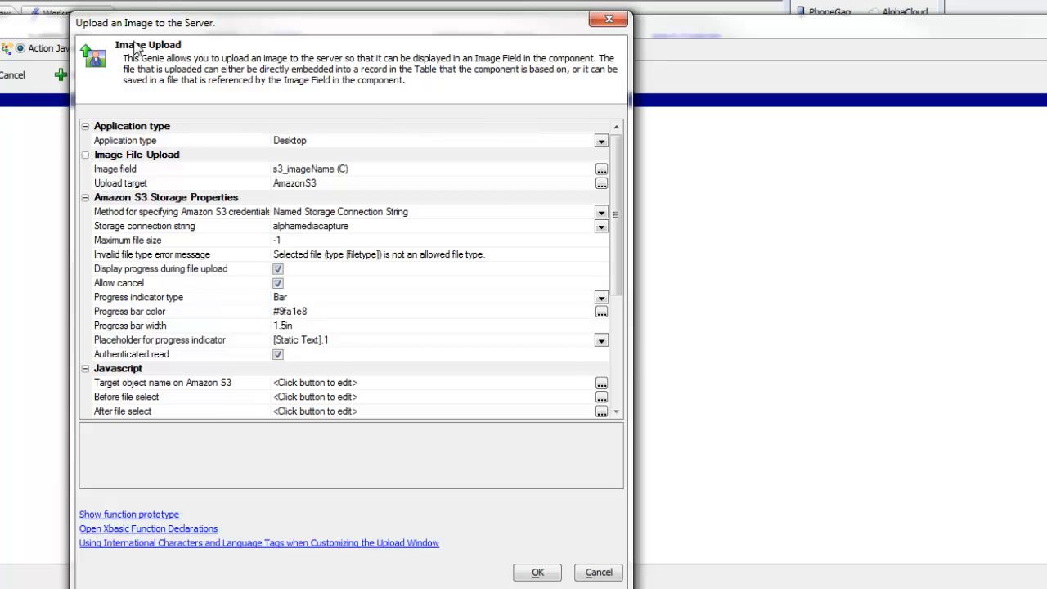
Keep AmazonS3 as the upload target and alphamediacapture as the storage connection string, and save the action and event
double_click(170, 186)
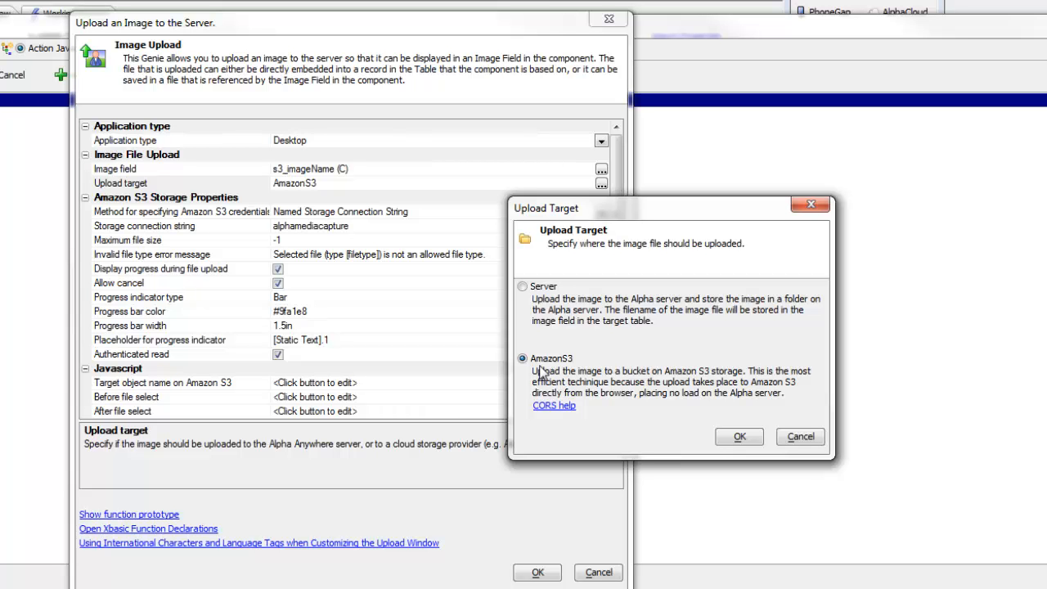
left_click(740, 438)
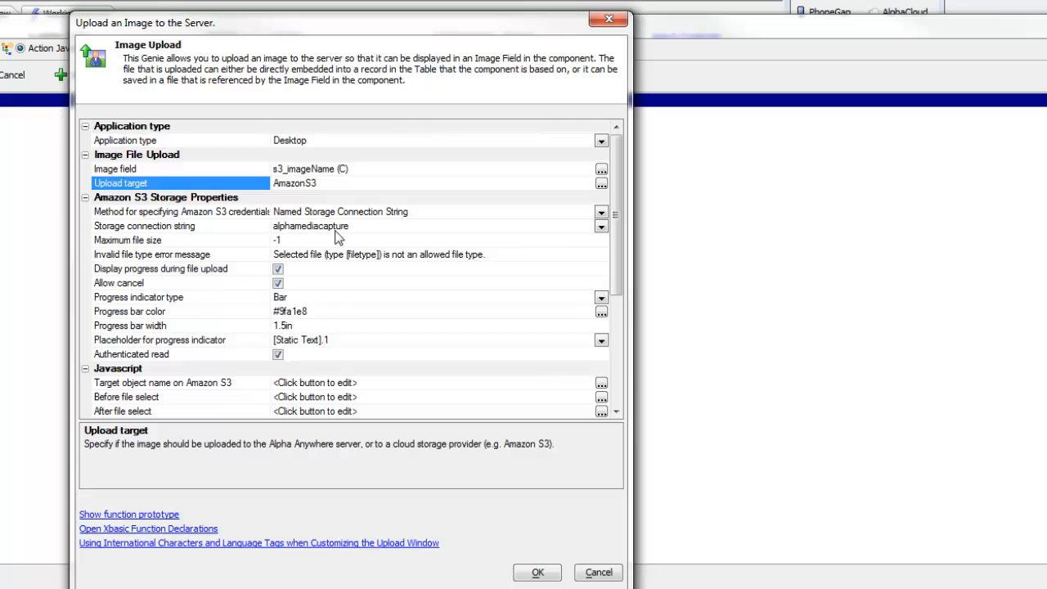
left_click(384, 227)
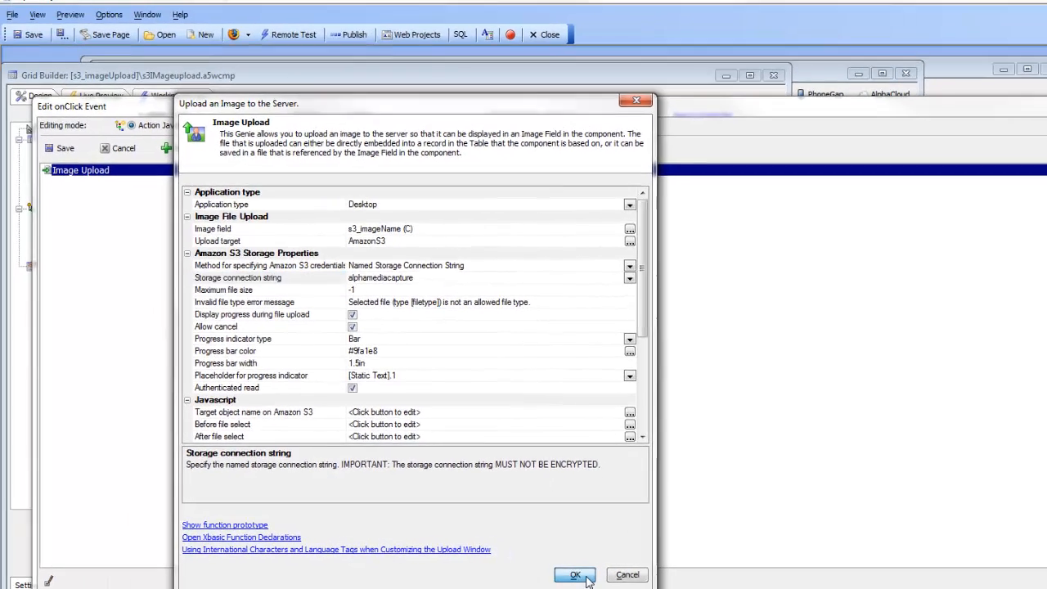
left_click(595, 575)
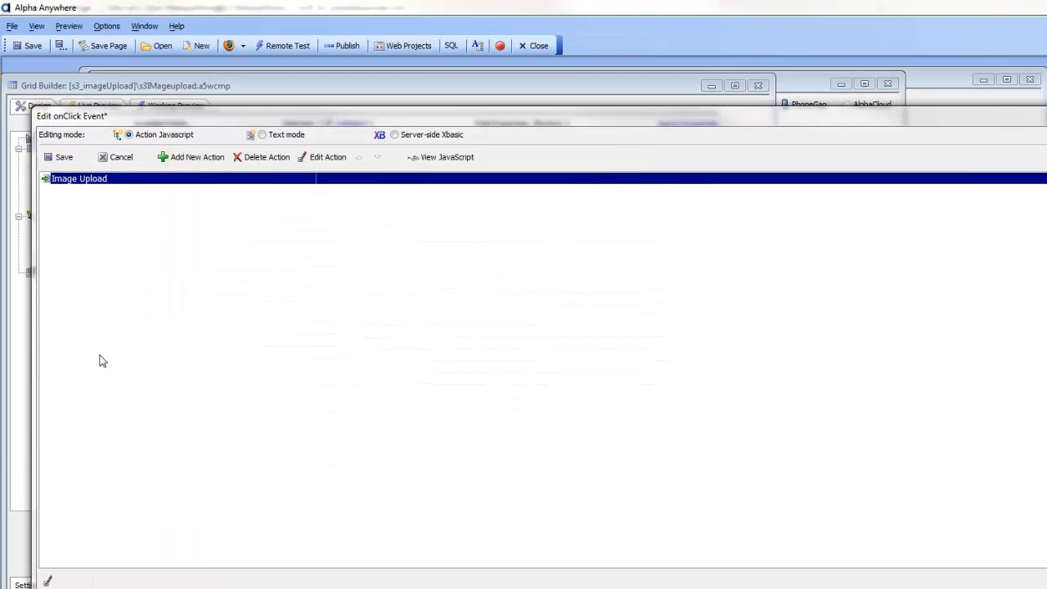
left_click(59, 156)
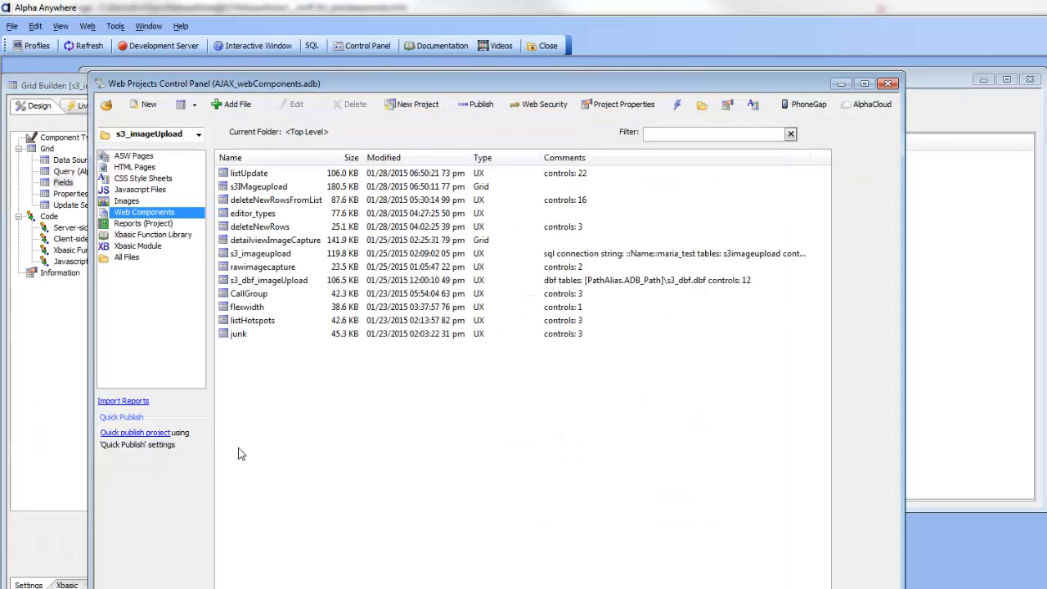
Look up where the web projects window offers storage connection strings, and return to the s3IMageupload grid design
left_click(123, 25)
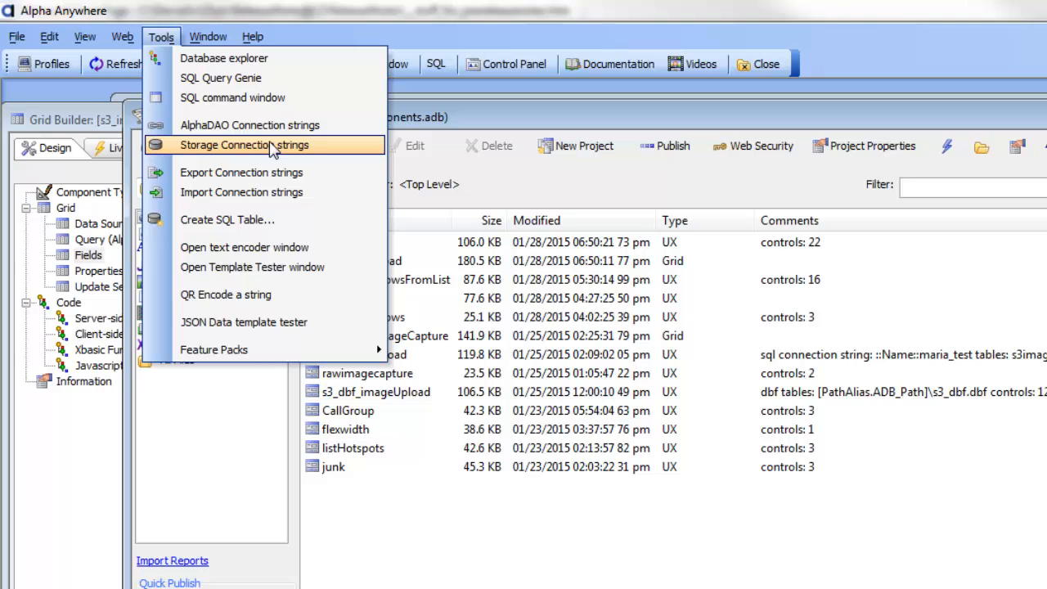
mouse_move(360, 349)
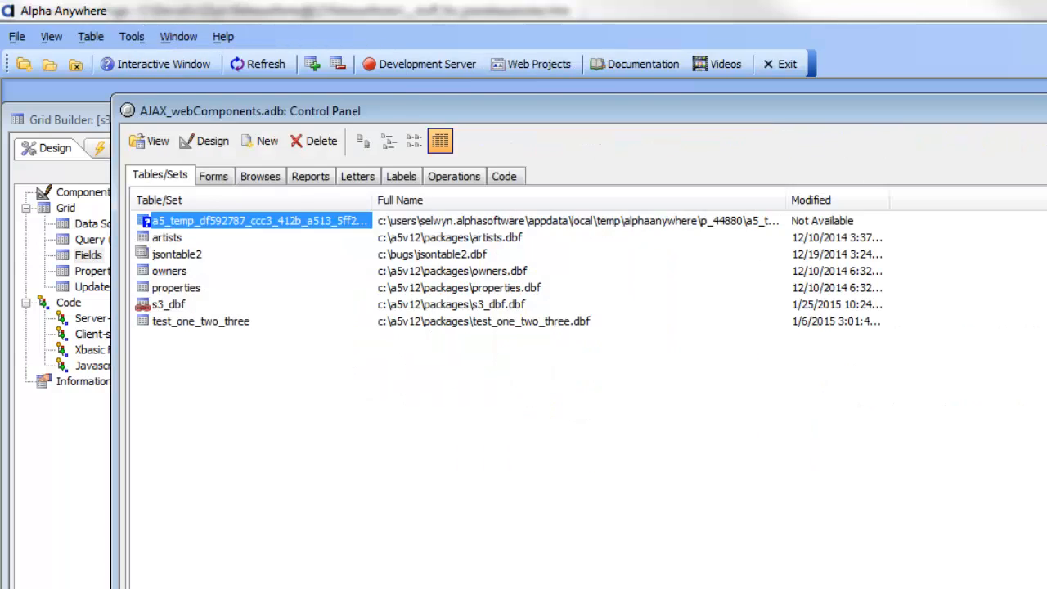
left_click(531, 64)
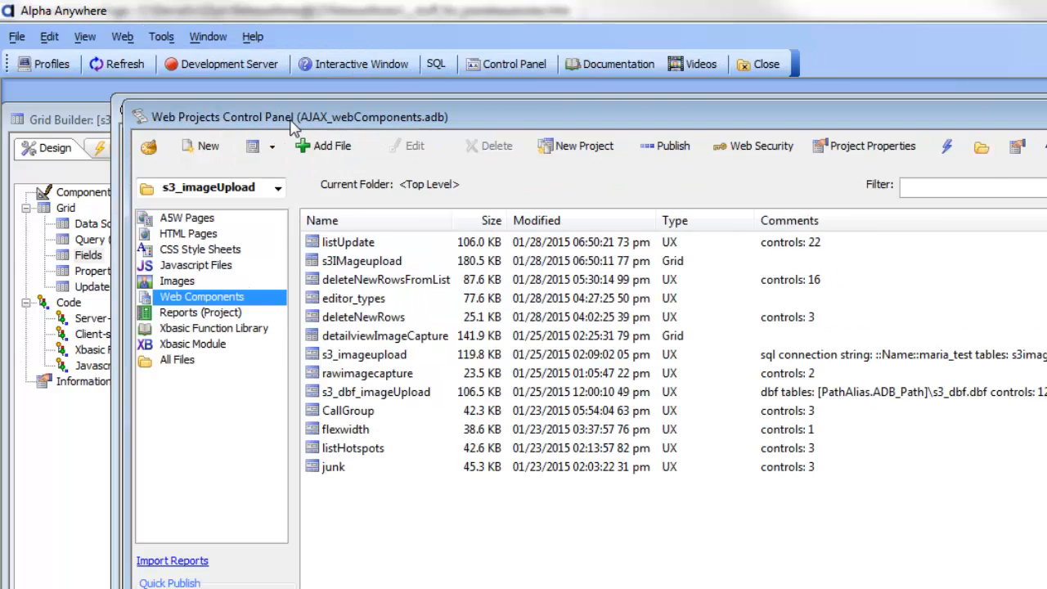
left_click_drag(291, 121, 717, 224)
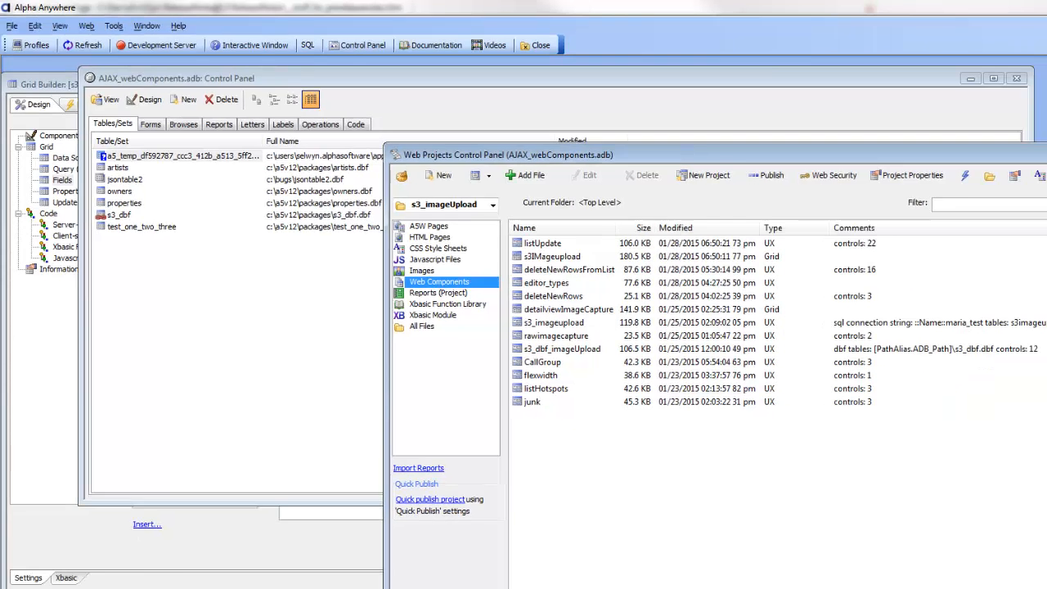
left_click(173, 575)
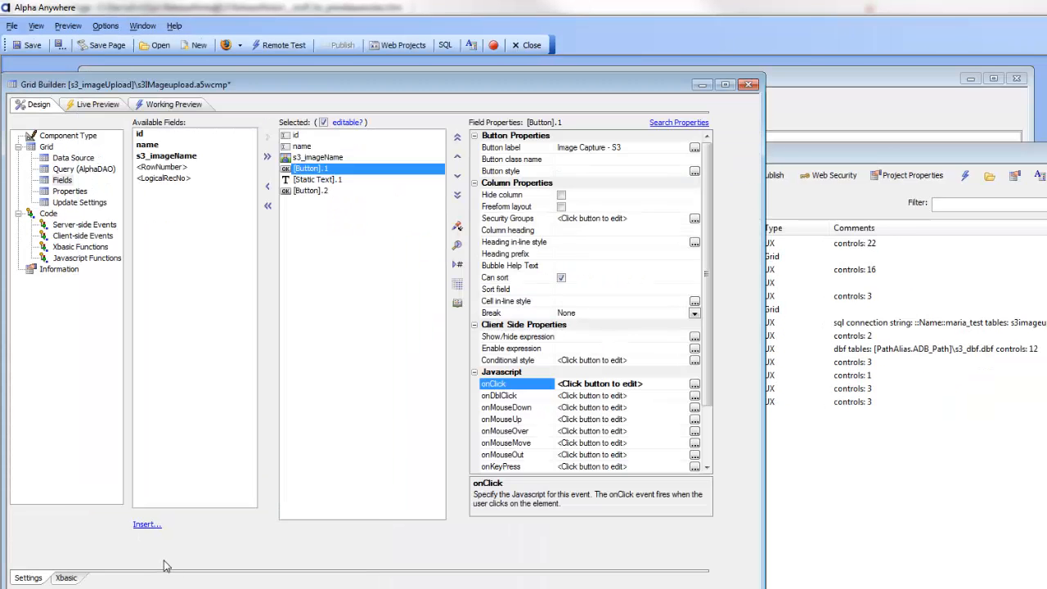
In the S3 button's Image Upload action, choose [Static Text].1 as the progress indicator placeholder and save the onClick event
double_click(494, 386)
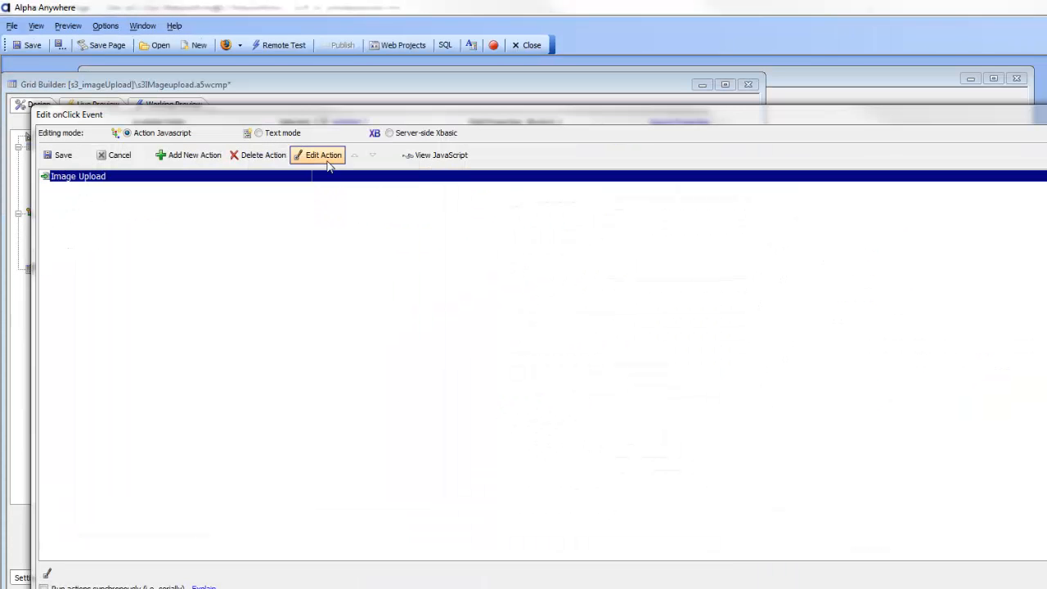
left_click(325, 160)
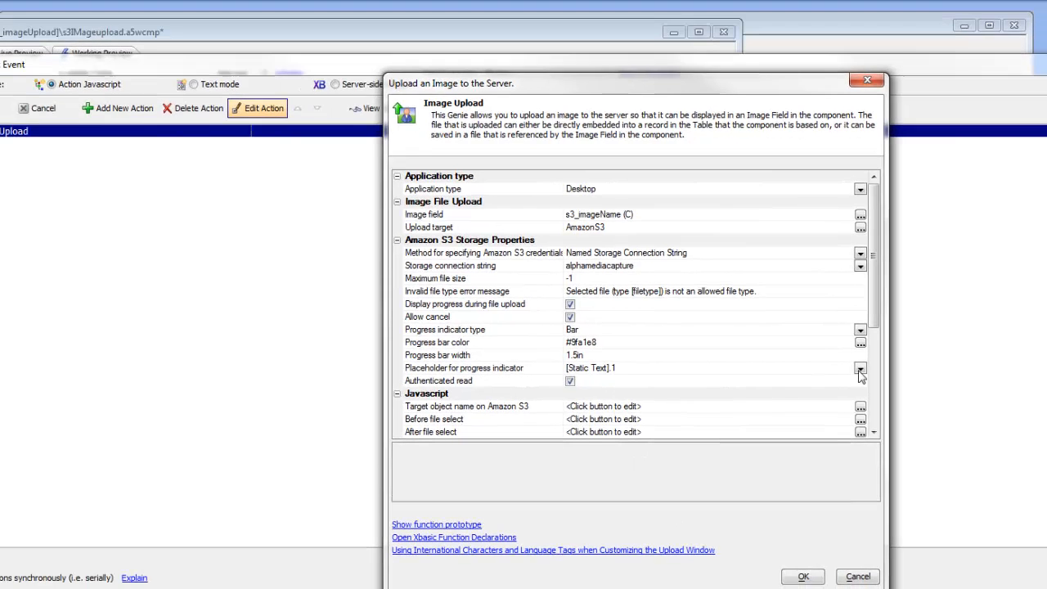
left_click(860, 370)
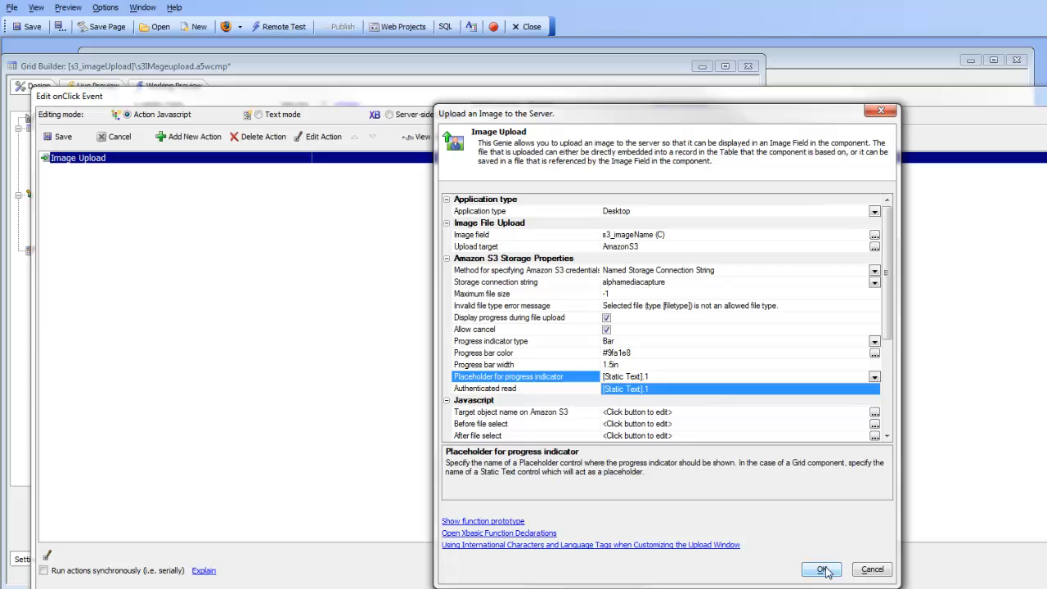
left_click(827, 572)
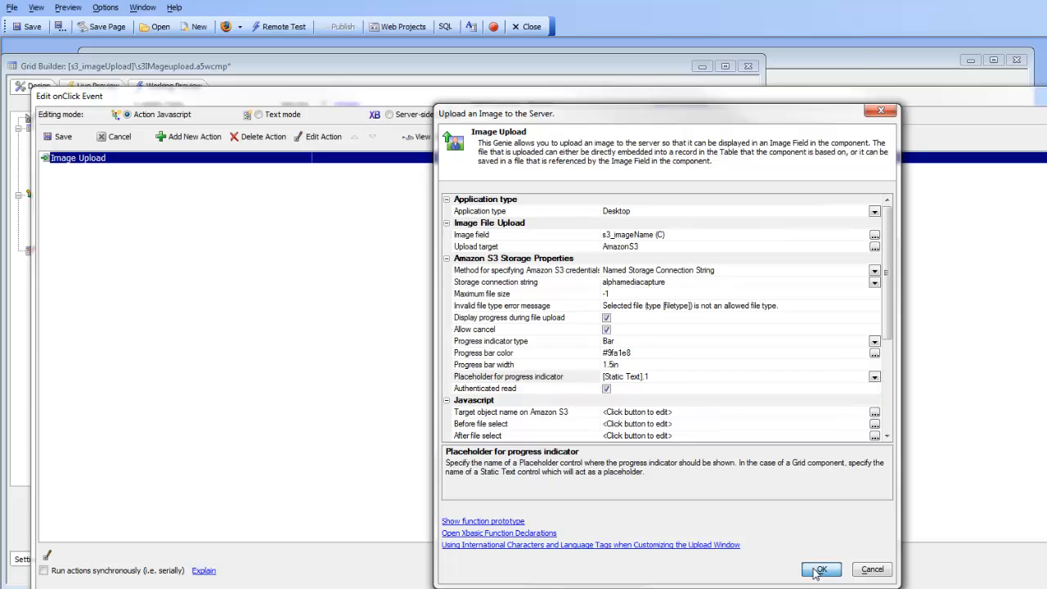
left_click(822, 569)
left_click(70, 140)
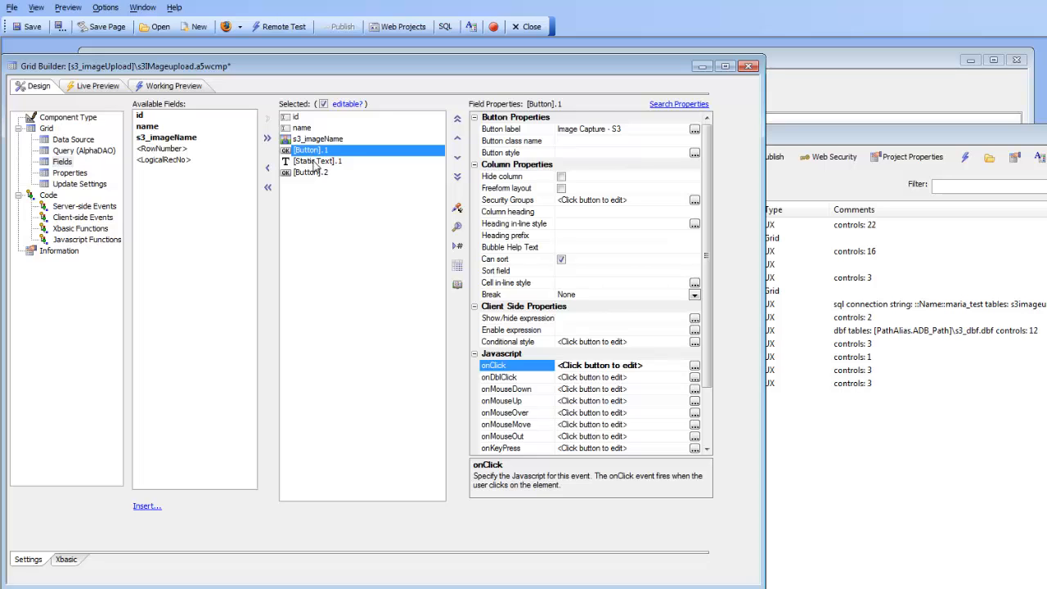
Examine the [Static Text].1 field's properties, and refresh the alphamediacapture bucket in CloudBerry Explorer to check its contents
left_click(315, 163)
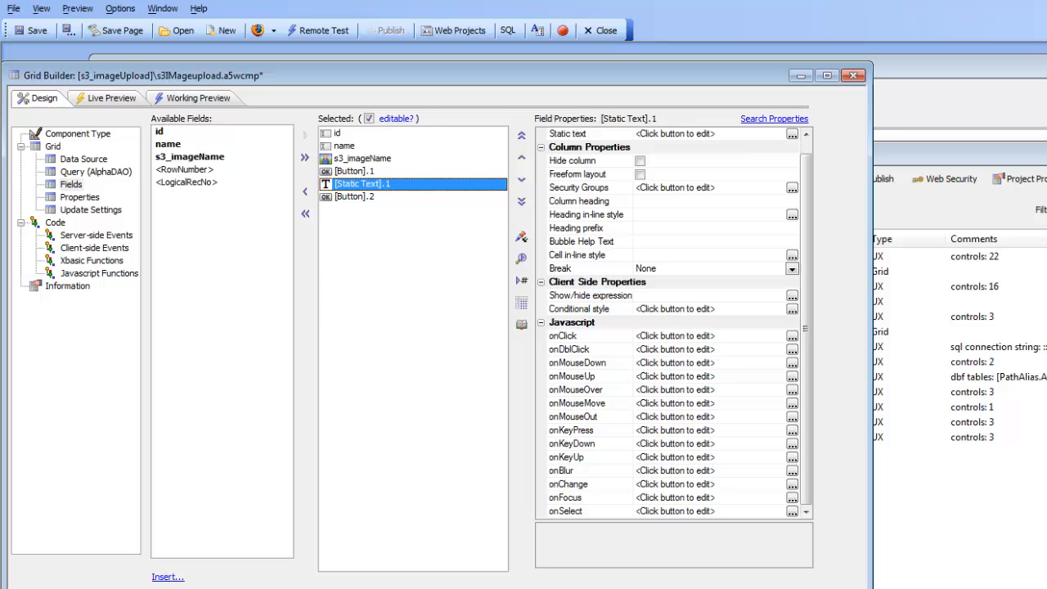
left_click_drag(684, 144, 463, 96)
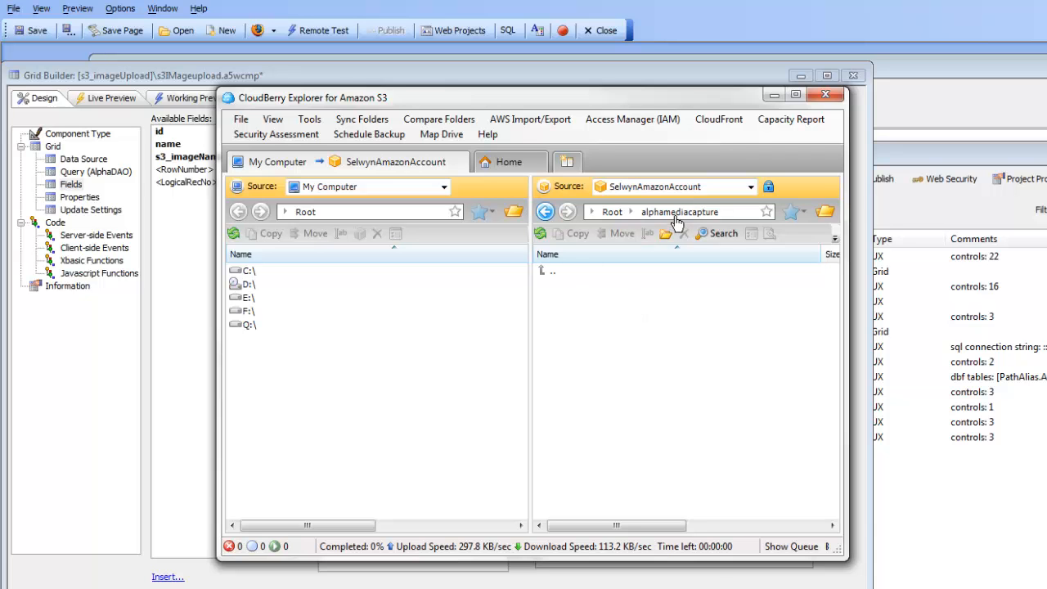
left_click(541, 237)
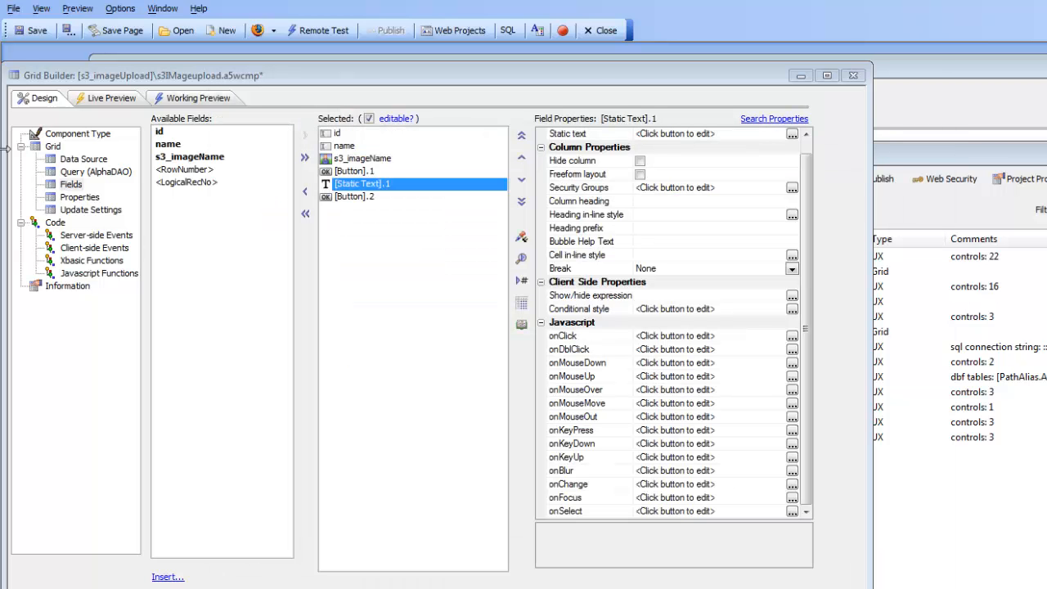
Save the grid and, in its working preview, upload the 16 Blocks cover image from c:\MovieImages to S3 for the first new row
left_click(36, 33)
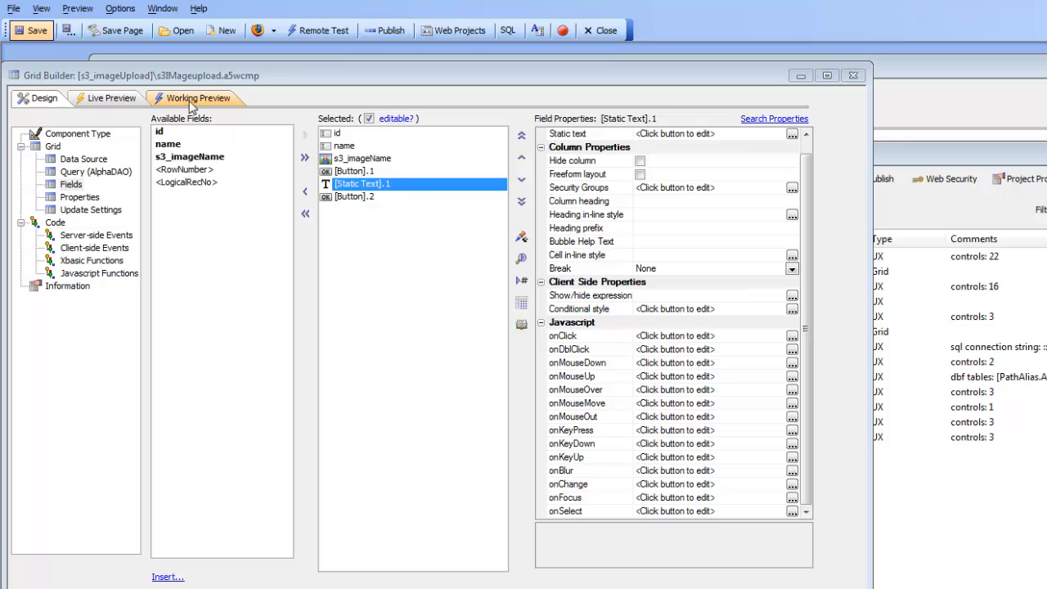
left_click(190, 99)
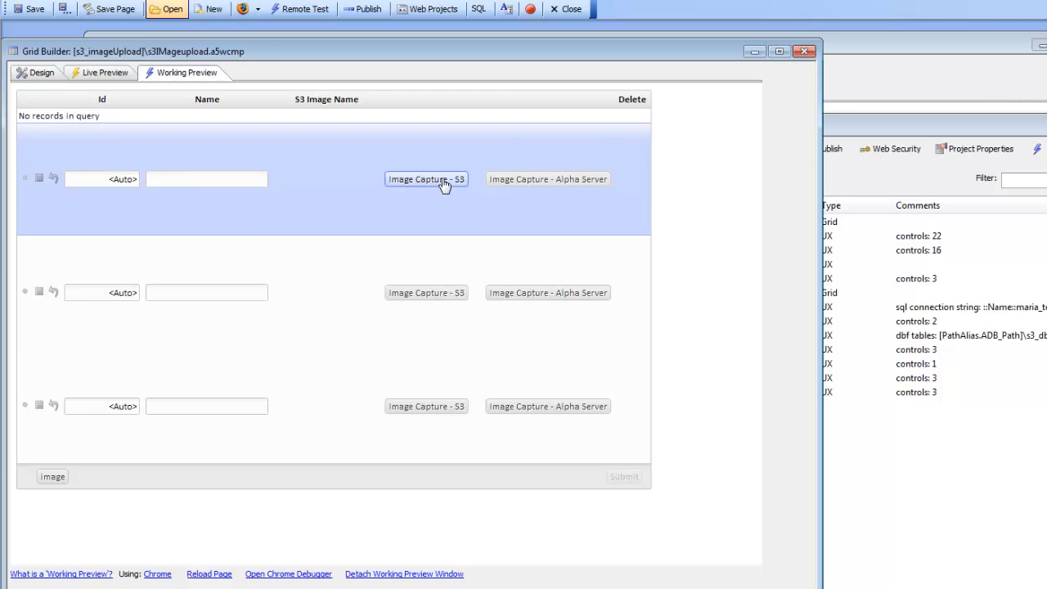
left_click(432, 183)
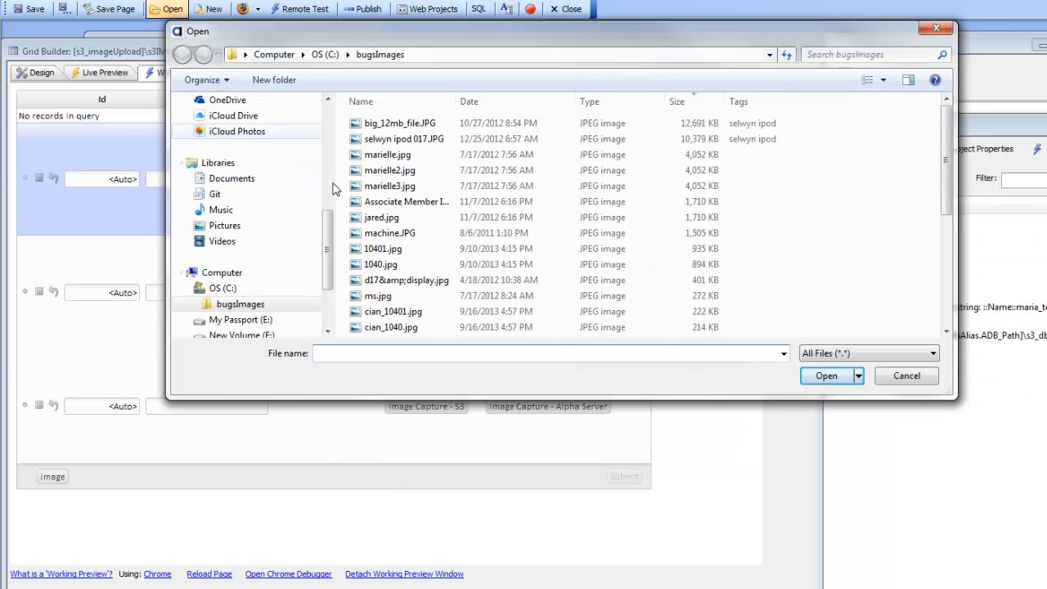
left_click(396, 351)
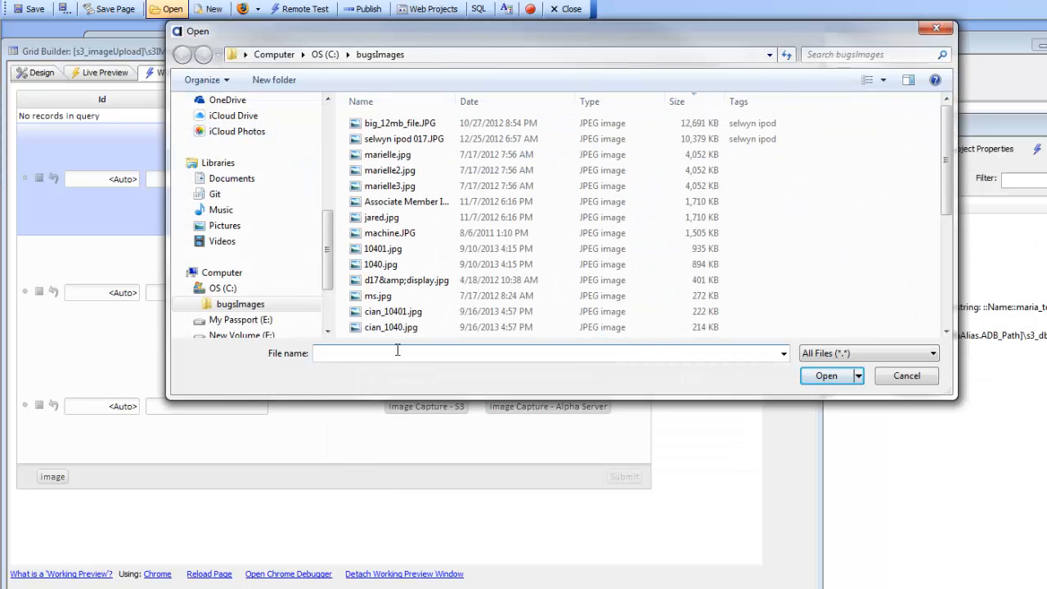
type("c:\\mov")
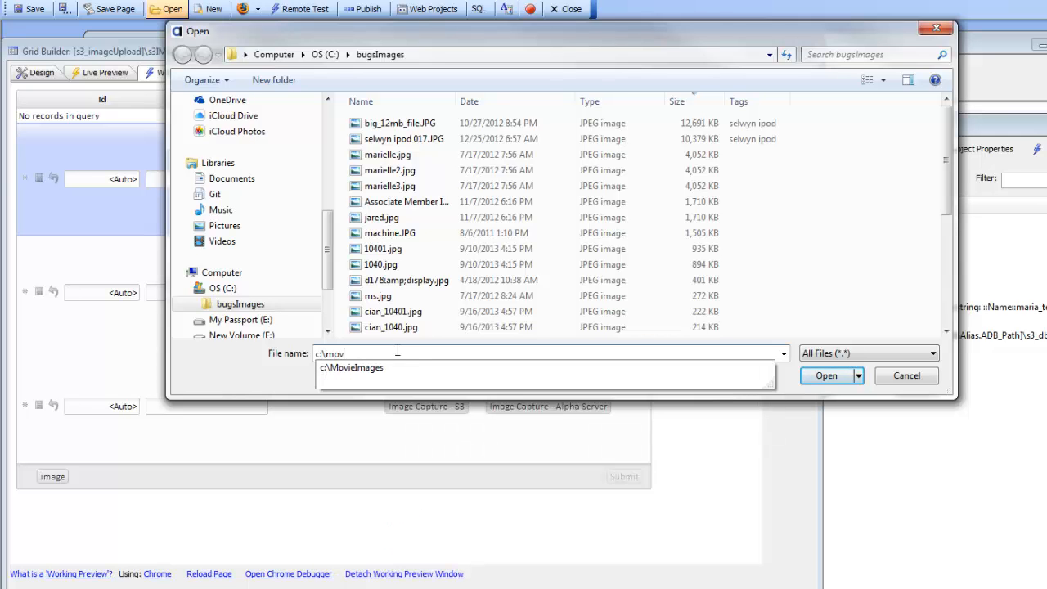
key("Down")
key("Return")
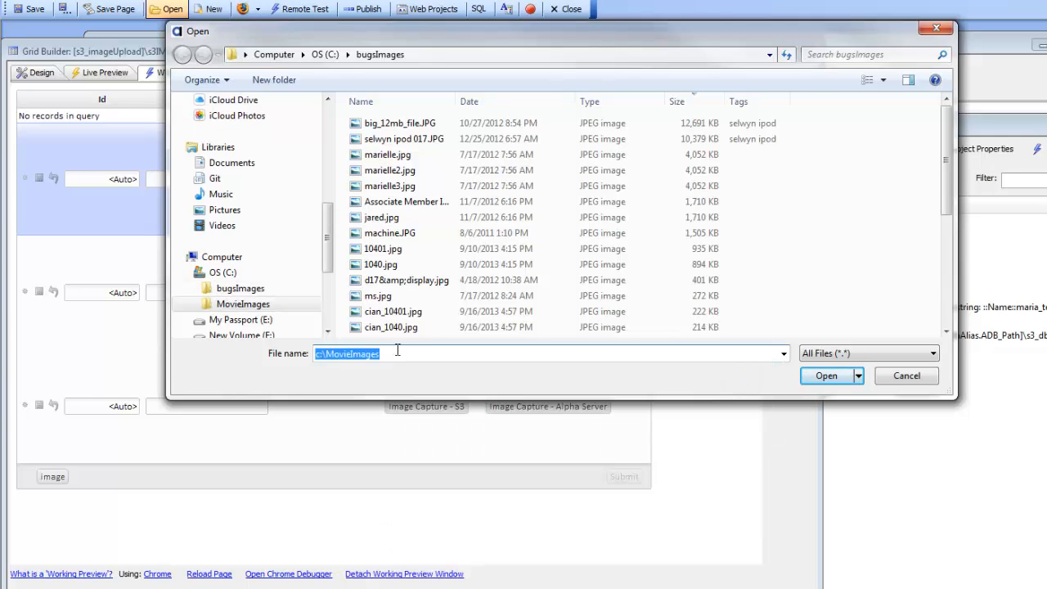
double_click(472, 235)
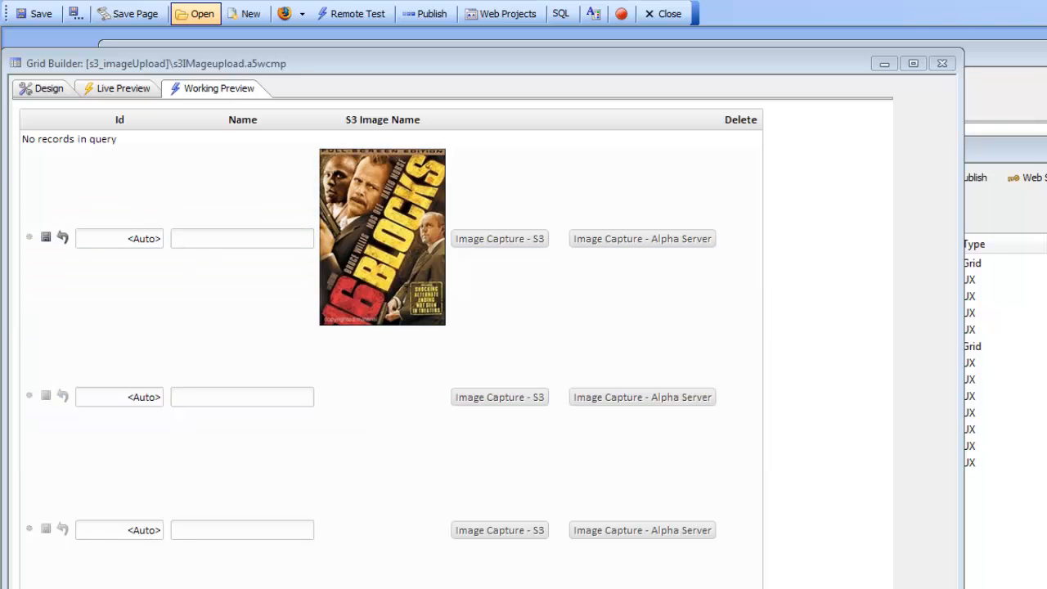
Switch to CloudBerry Explorer and refresh the alphamediacapture bucket to check for the uploaded image
left_click_drag(547, 143, 378, 96)
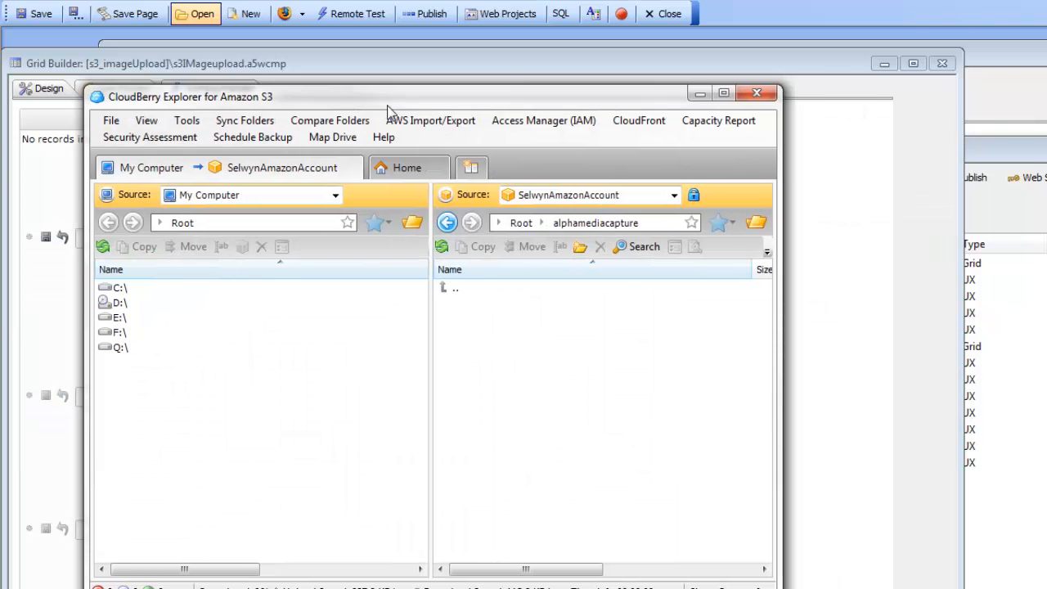
left_click(443, 247)
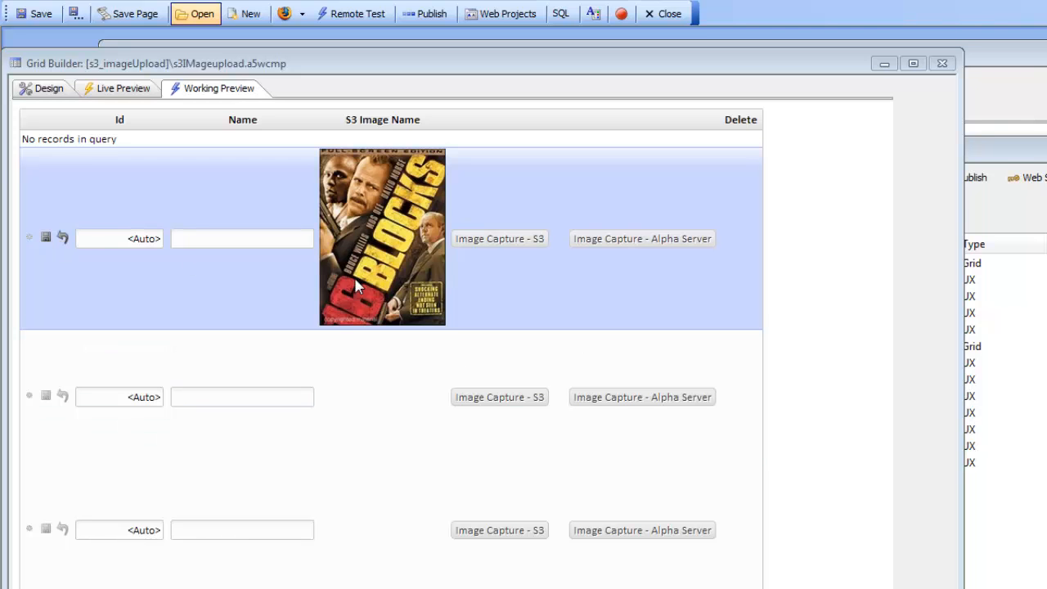
Enter "new 1" as the name of the row holding the uploaded image and save the record
left_click(225, 245)
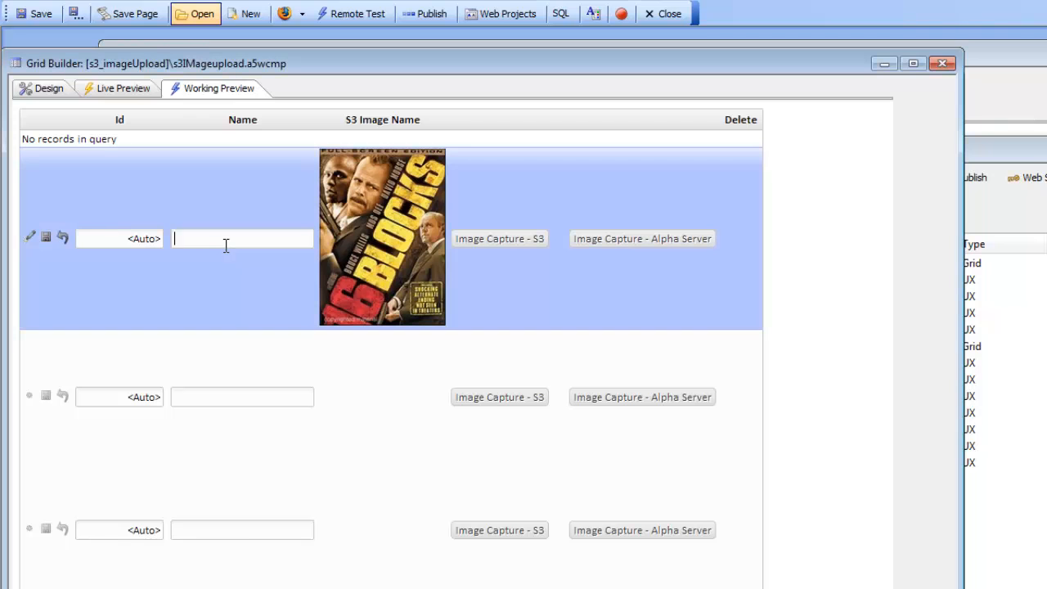
type("new 1")
left_click(47, 238)
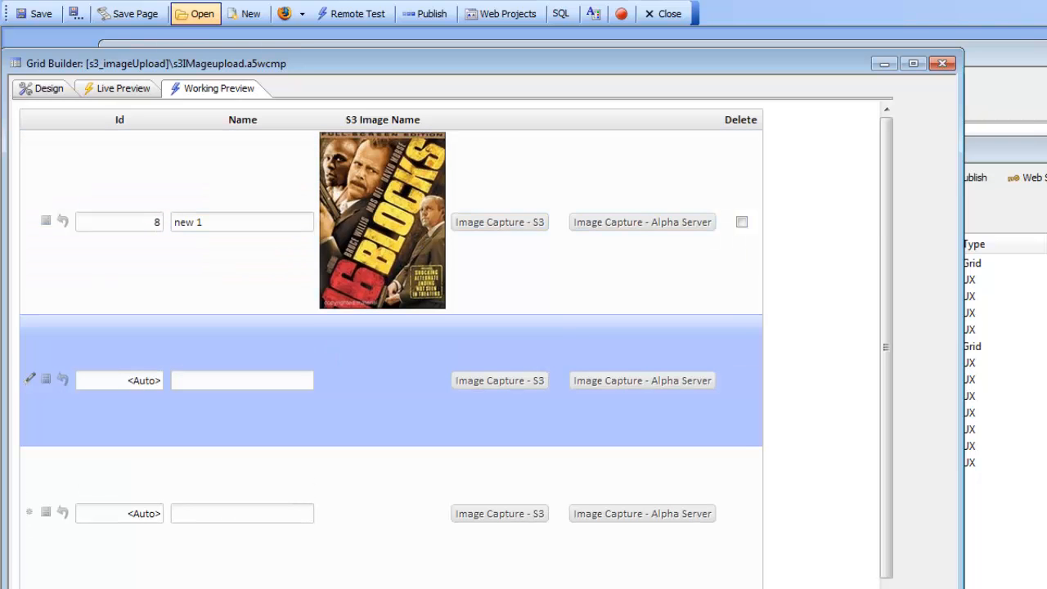
Switch to the database table viewer and refresh the S3IMAGEUPLOAD table to check the saved record's s3_imageName value
key("alt+Tab")
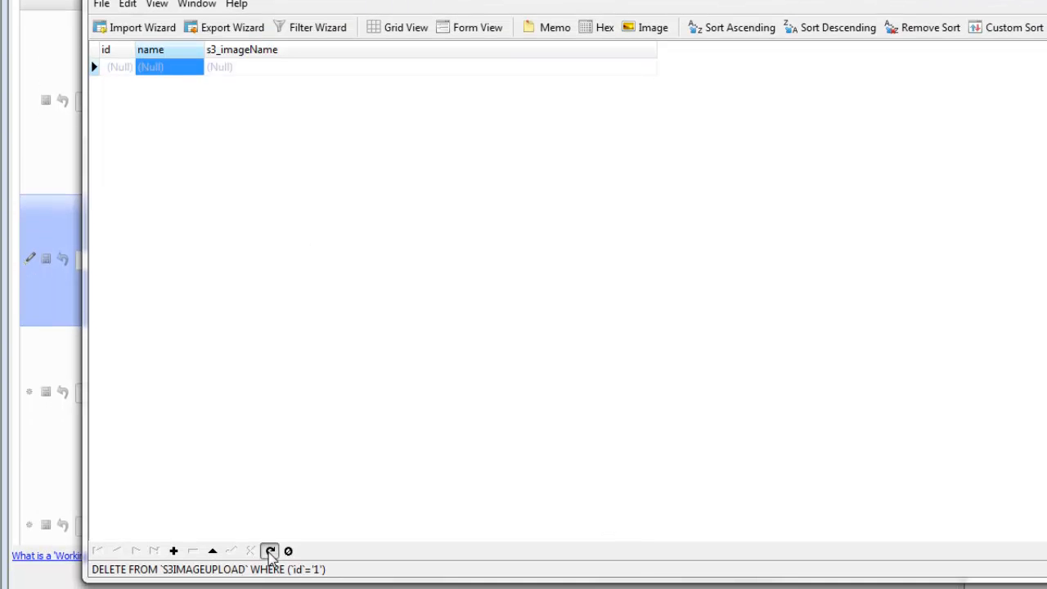
left_click(269, 554)
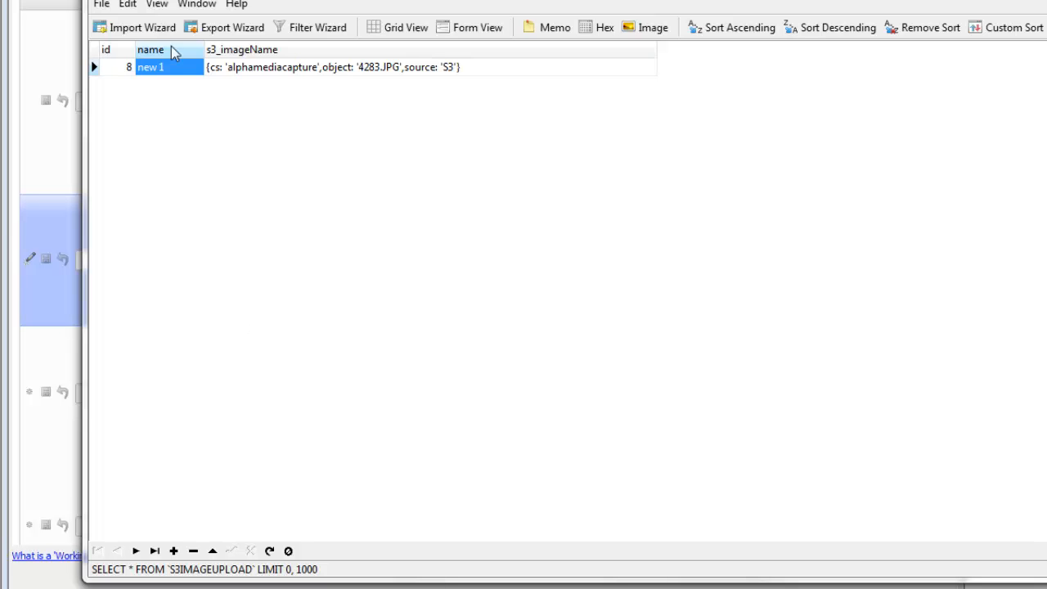
left_click_drag(196, 0, 234, 115)
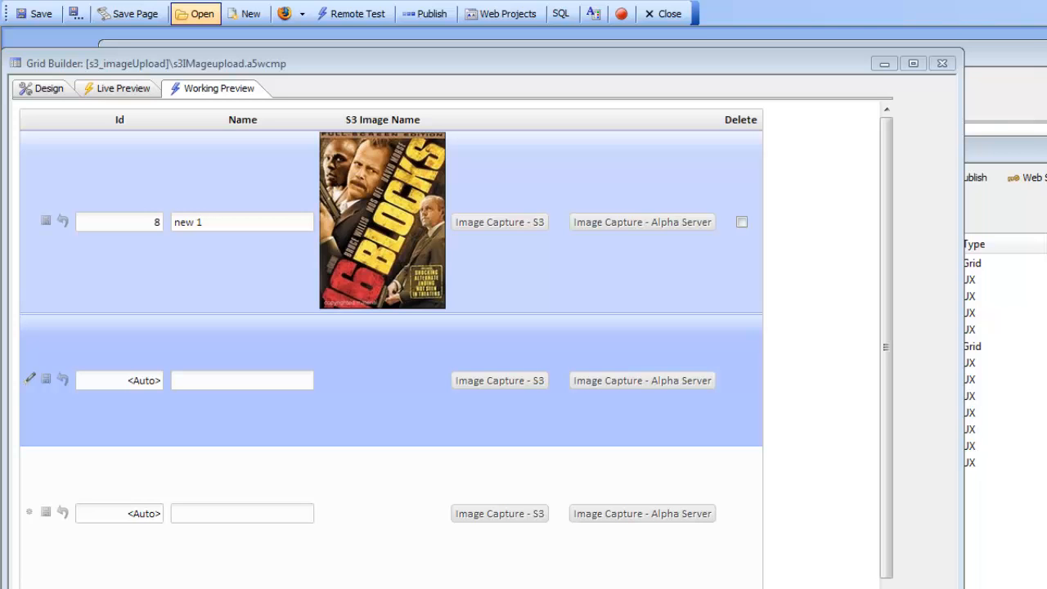
Turn off Authenticated read in the Image Upload action of [Button].1's onClick event and save the event
left_click(45, 89)
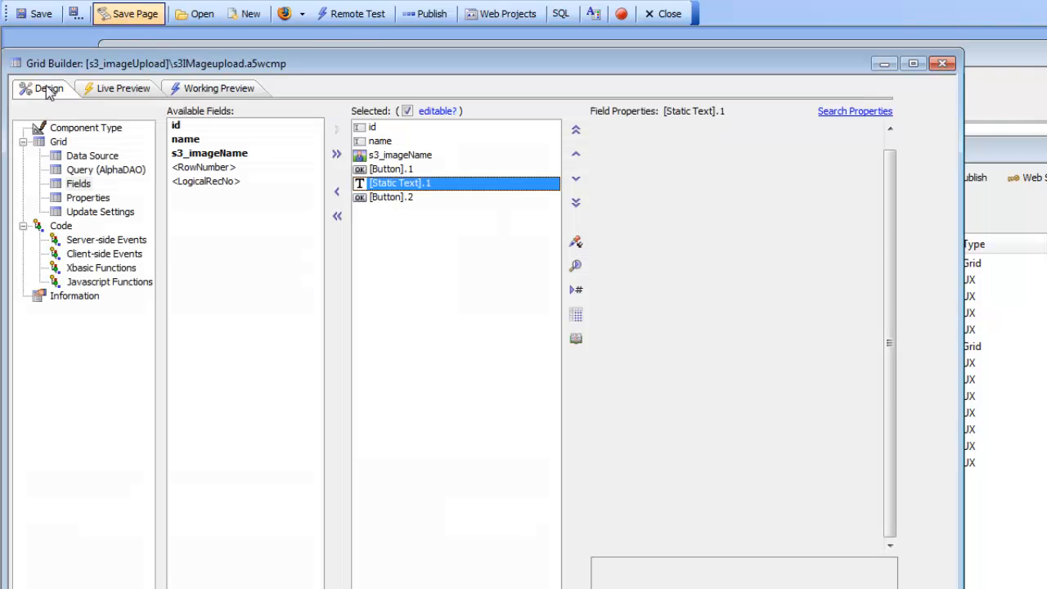
left_click(397, 170)
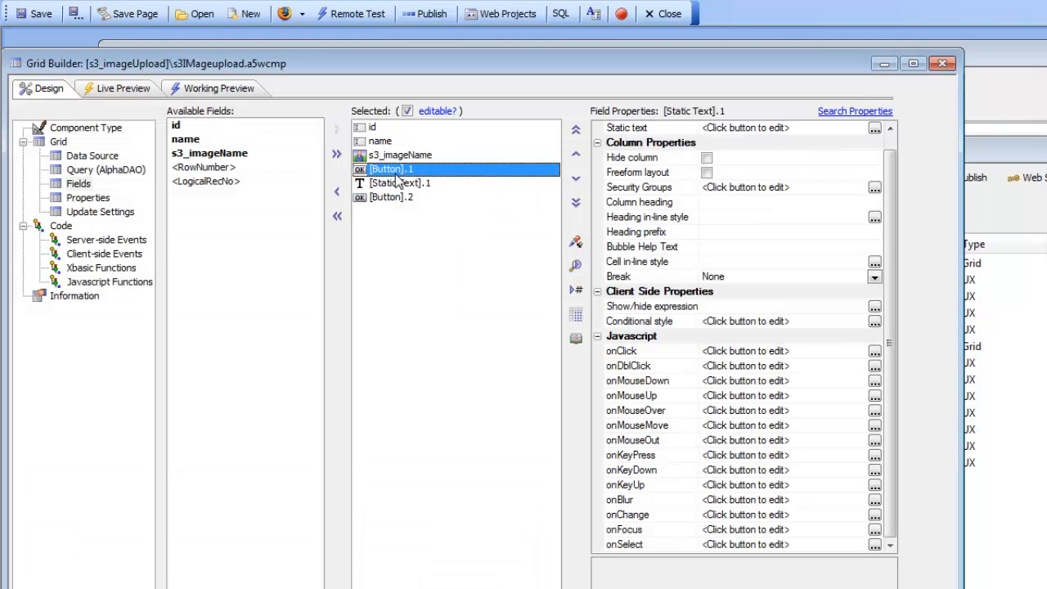
double_click(684, 443)
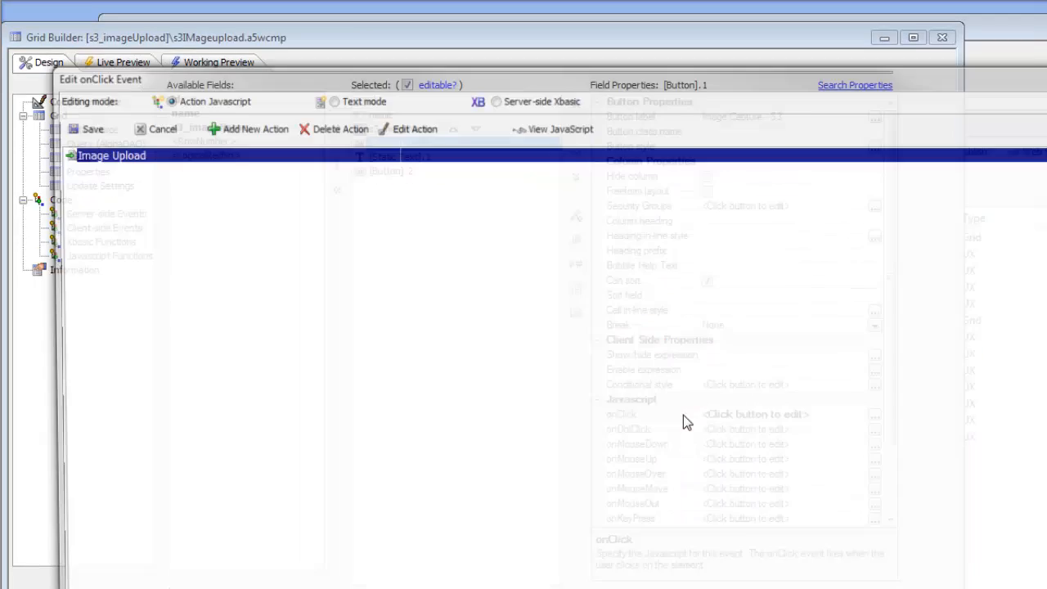
left_click(406, 91)
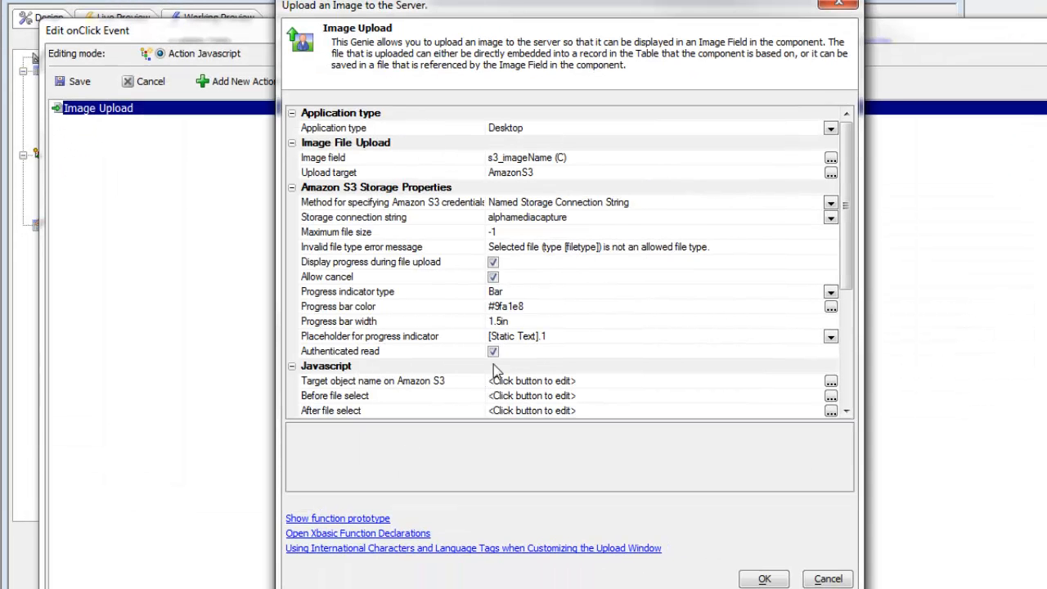
left_click(493, 352)
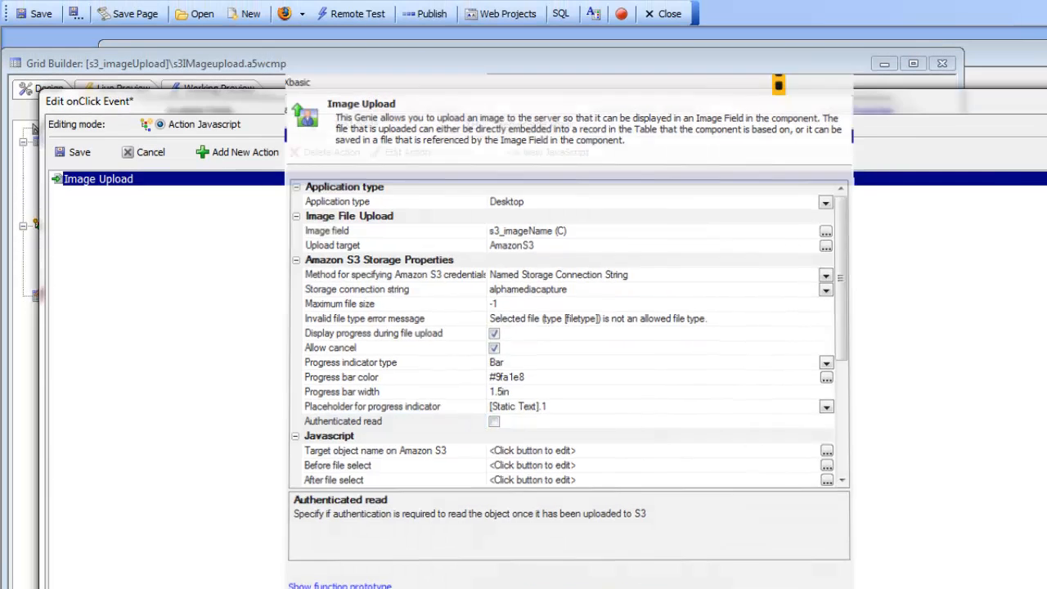
key("Return")
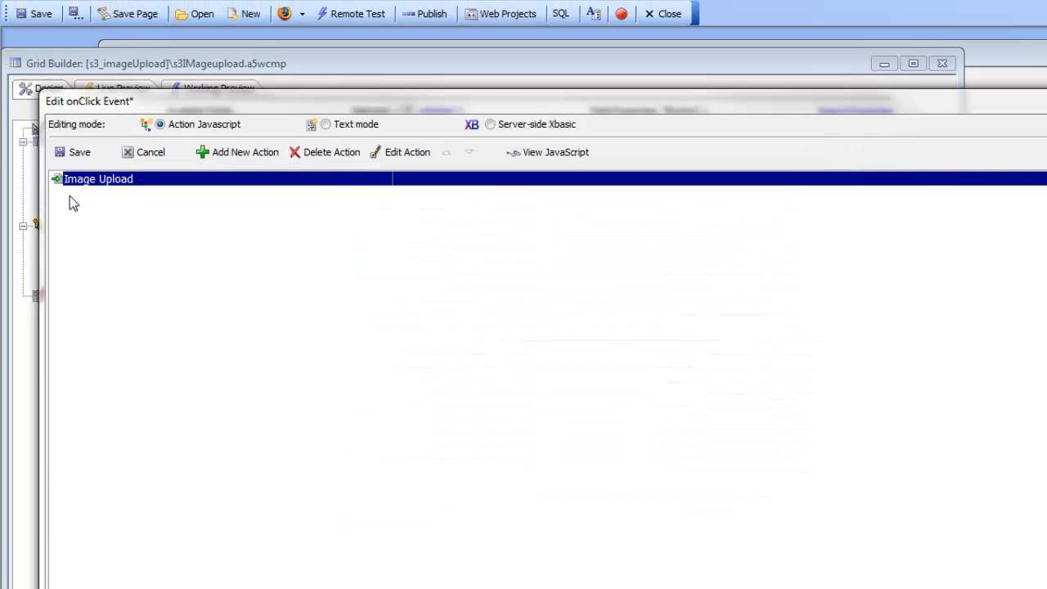
left_click(76, 152)
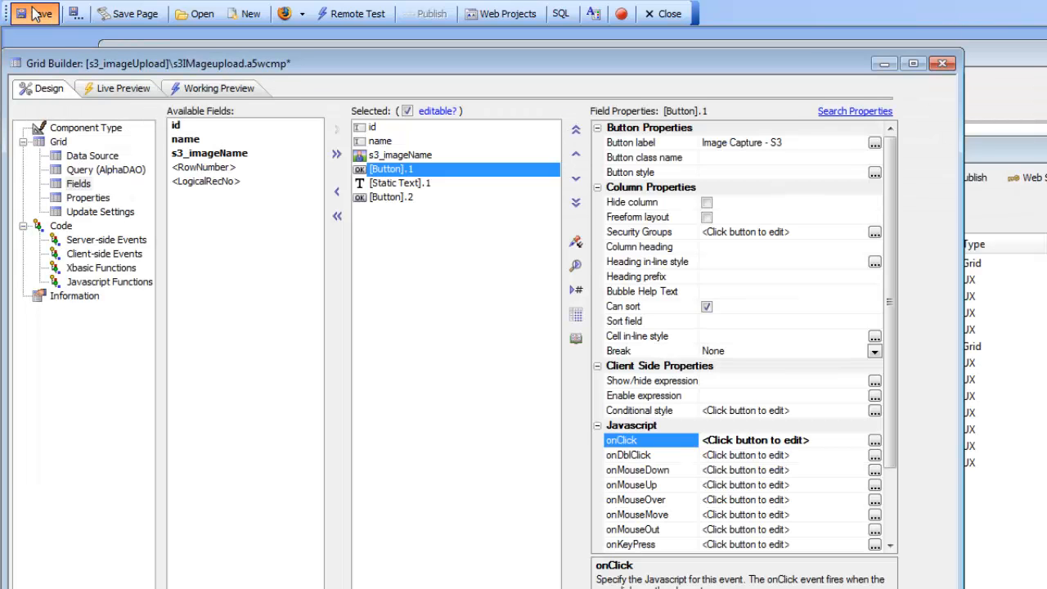
Save the grid and, in its working preview, upload 4302.JPG from the MovieImages folder to S3 for the first new row
left_click(210, 91)
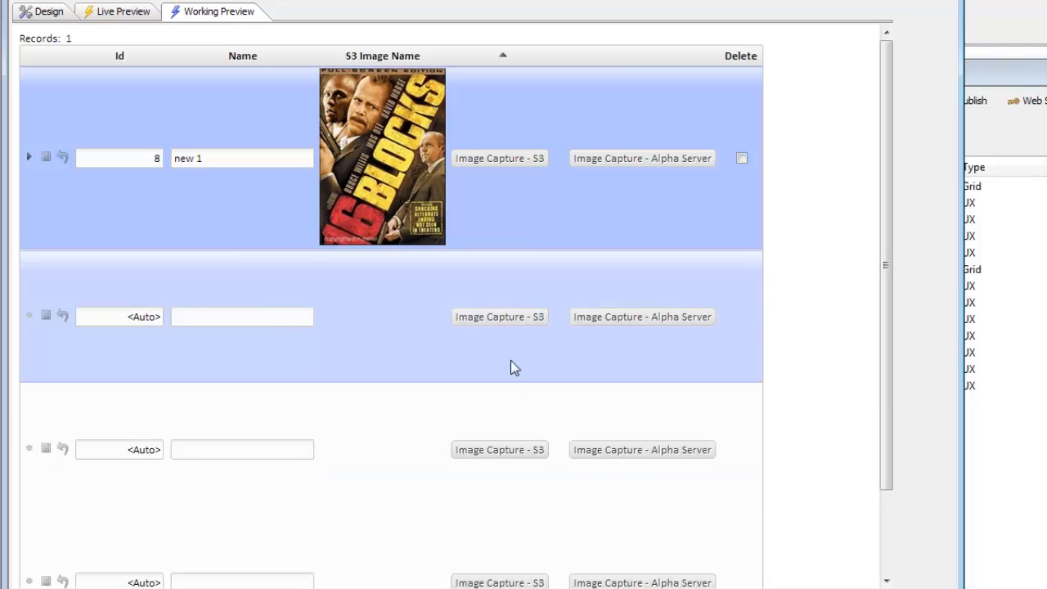
left_click(495, 319)
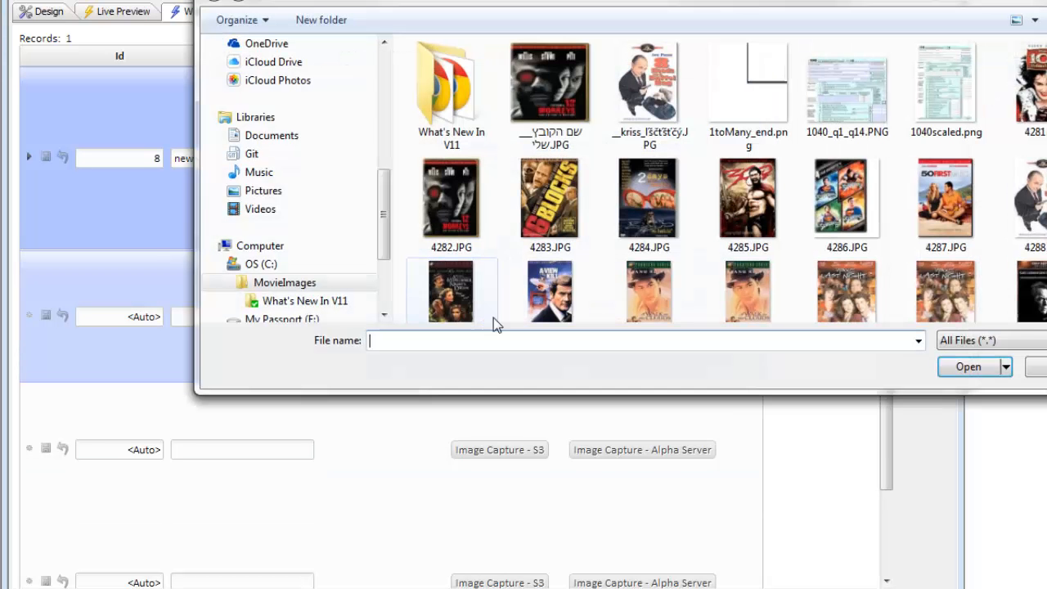
left_click(847, 292)
scroll(848, 297, "down", 3)
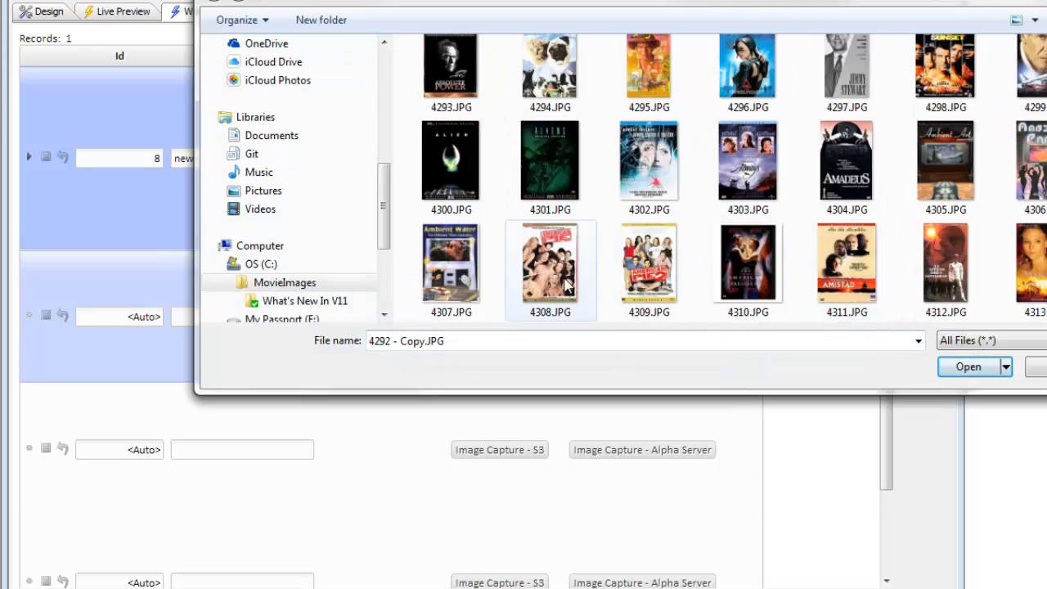
double_click(639, 162)
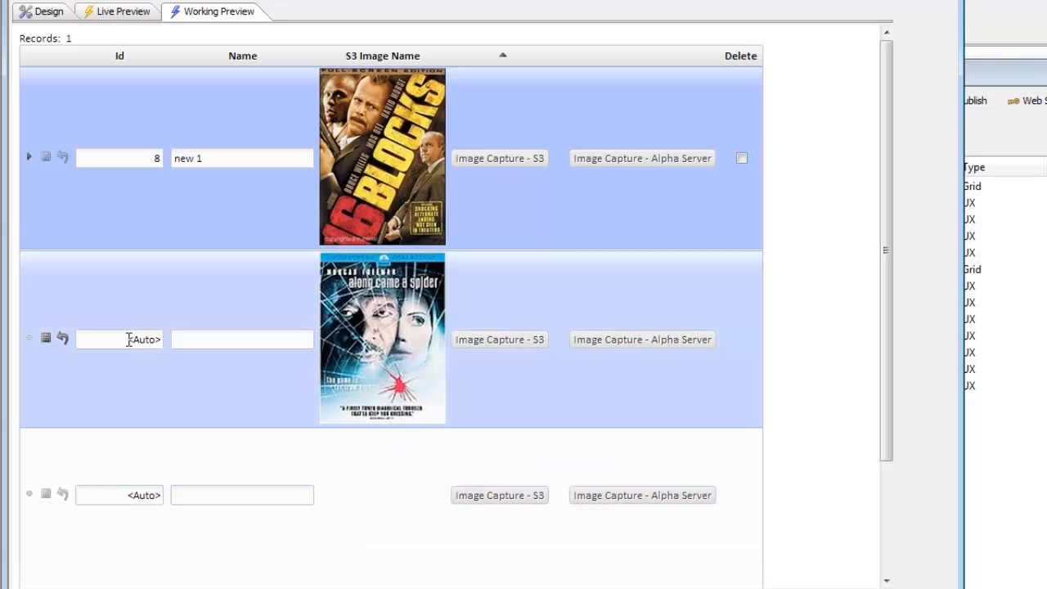
Enter "new 2" as the name of the row holding the uploaded image and save the record
left_click(204, 342)
type("new 2")
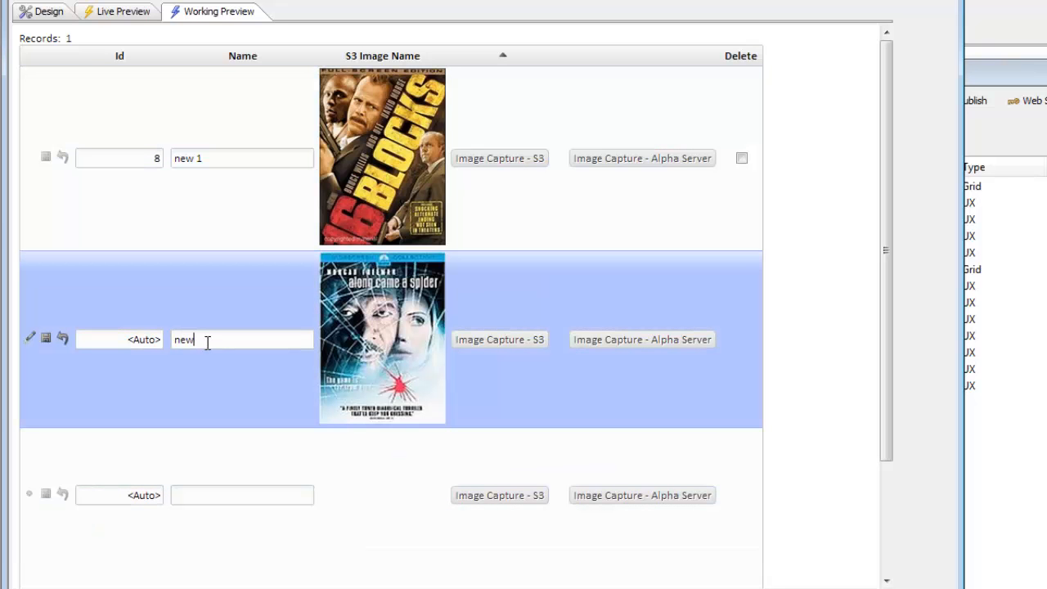
left_click(46, 342)
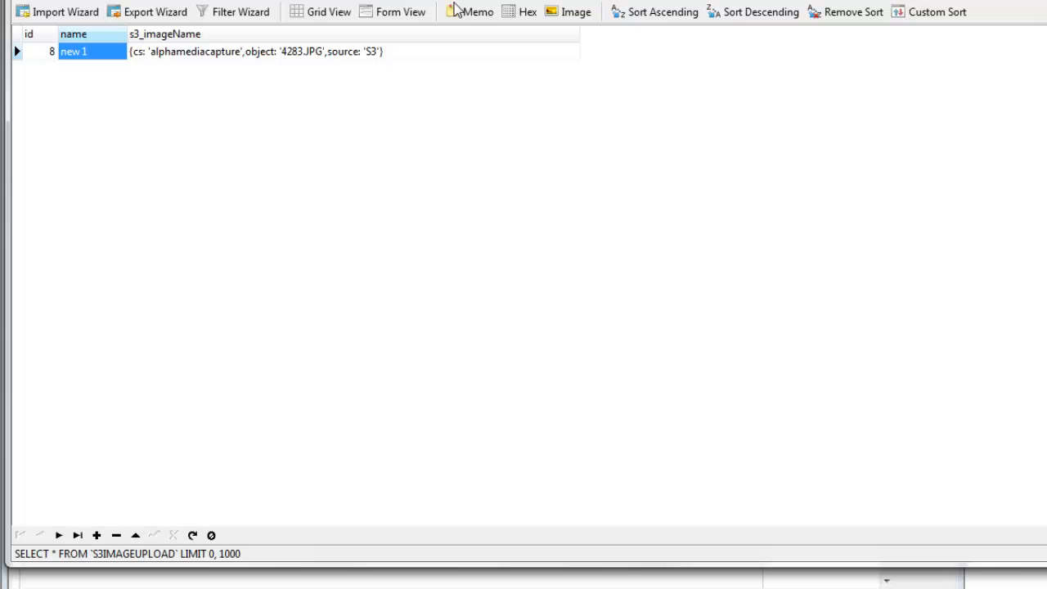
Switch to the database table viewer, refresh the S3IMAGEUPLOAD table and copy the new 2 record's s3_imageName URL
left_click(192, 535)
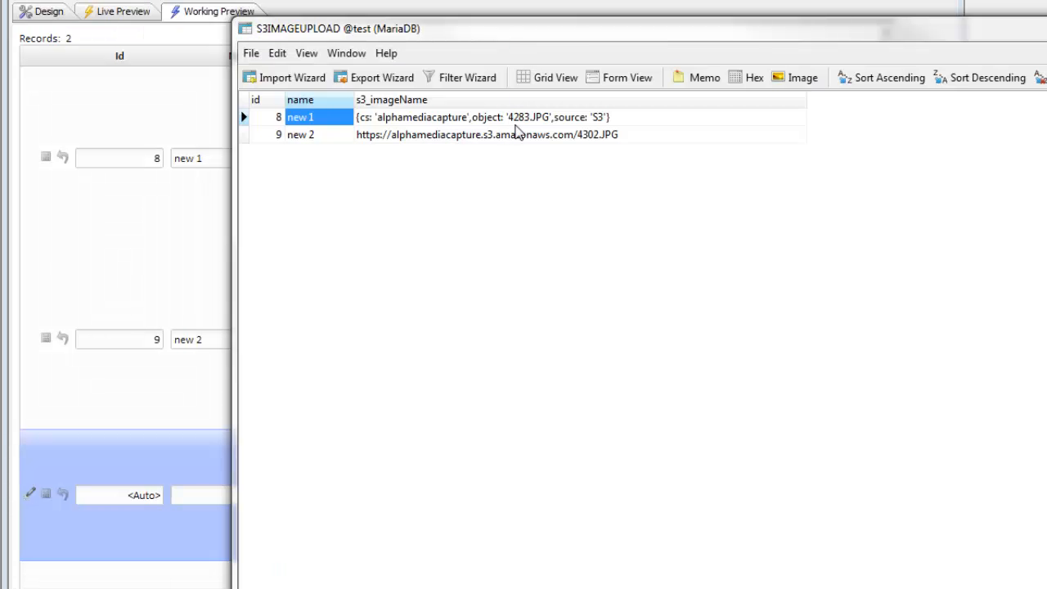
left_click(509, 136)
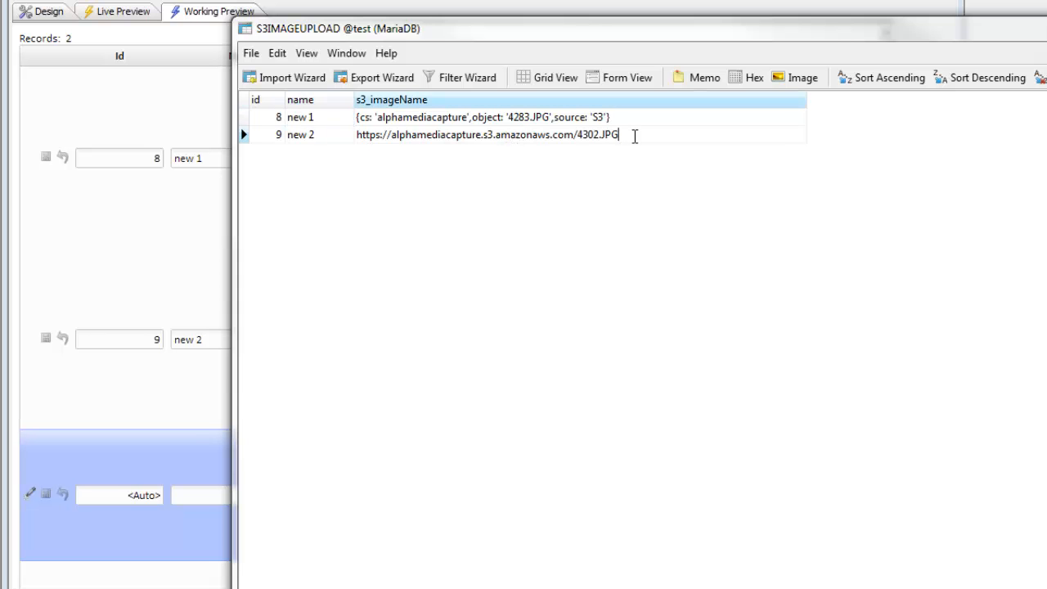
left_click_drag(633, 134, 342, 122)
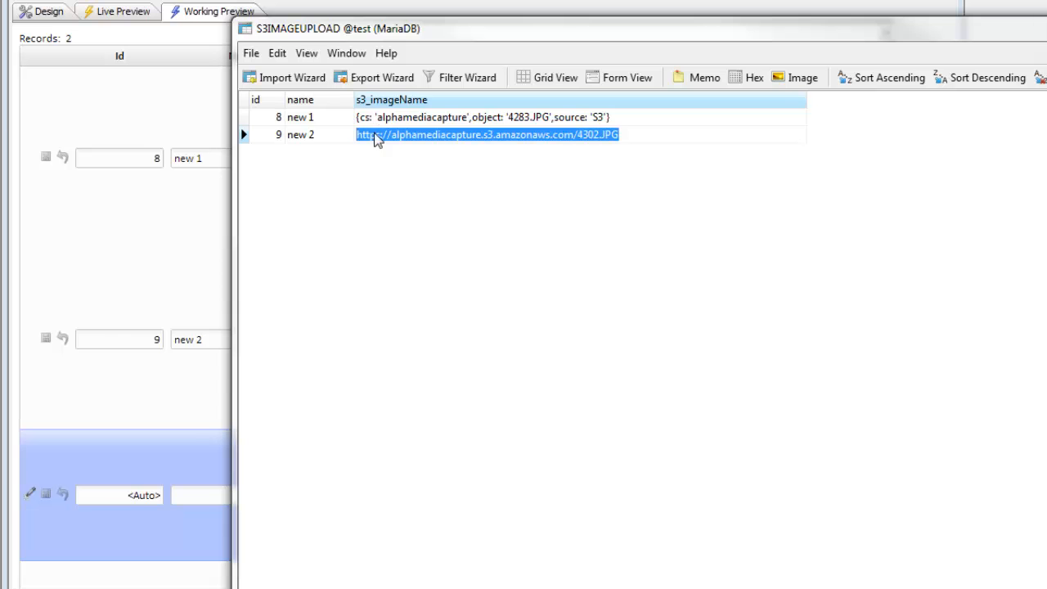
right_click(375, 136)
left_click(422, 193)
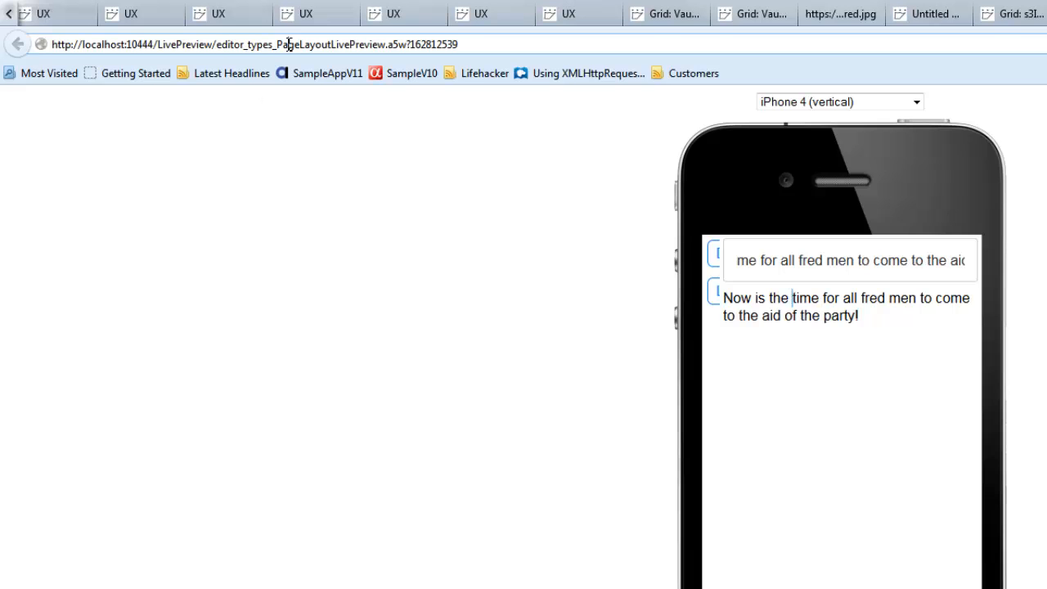
Switch to the web browser and open the copied alphamediacapture image URL to check that the image is publicly readable
left_click(289, 44)
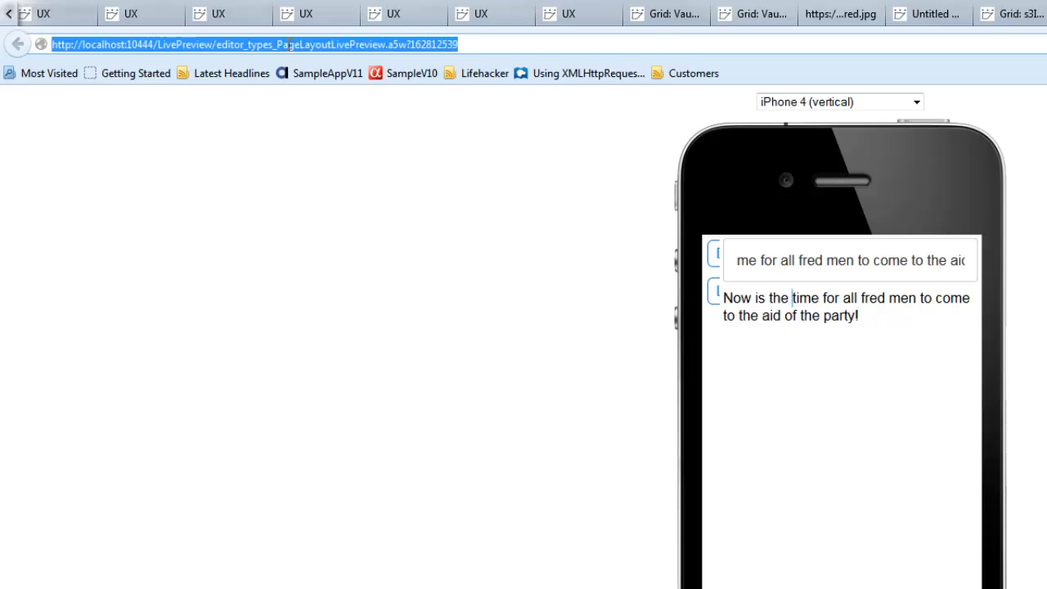
key("ctrl+v")
key("Return")
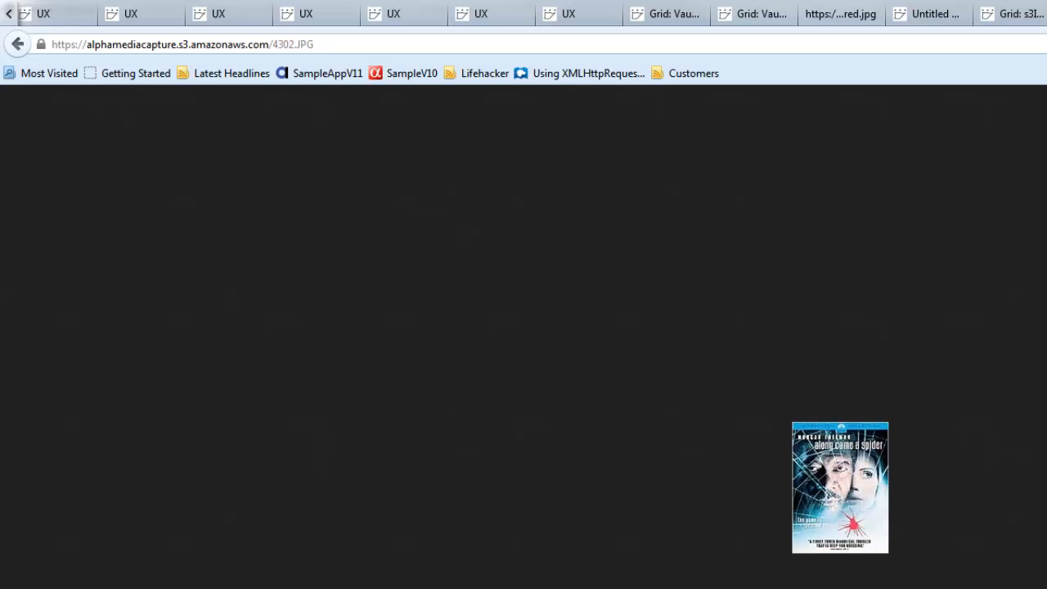
Switch back to the Grid Builder and set the upload target of [Button].2's onClick Image Upload action to AmazonS3
key("alt+Tab")
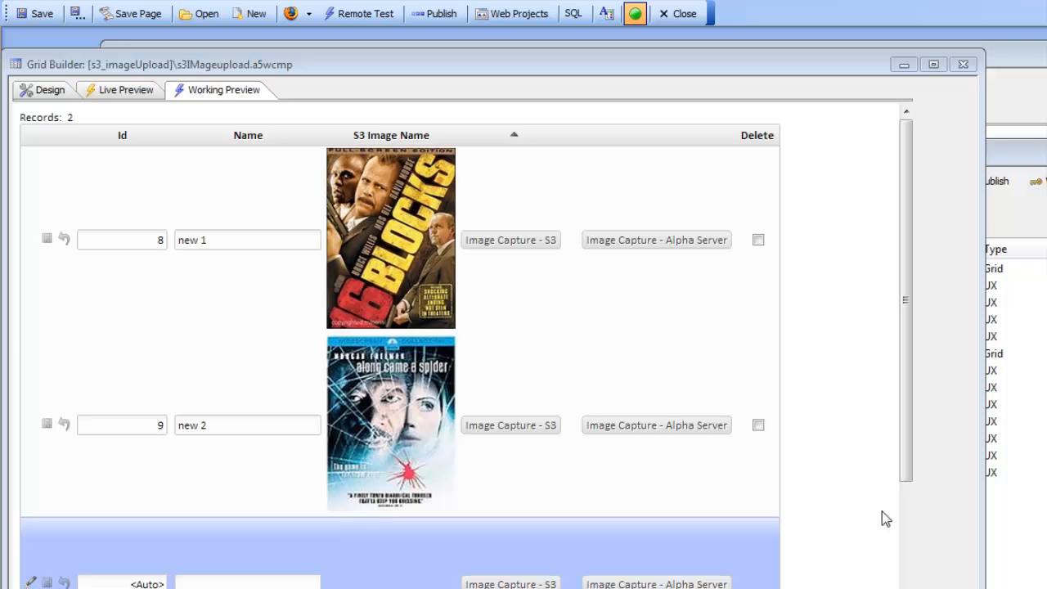
left_click(32, 93)
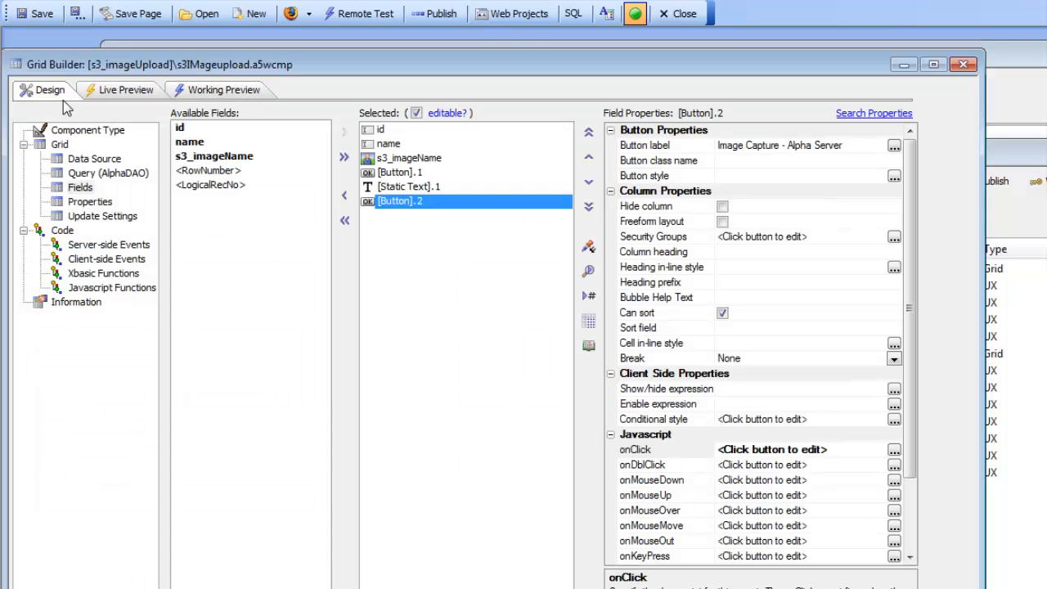
double_click(680, 449)
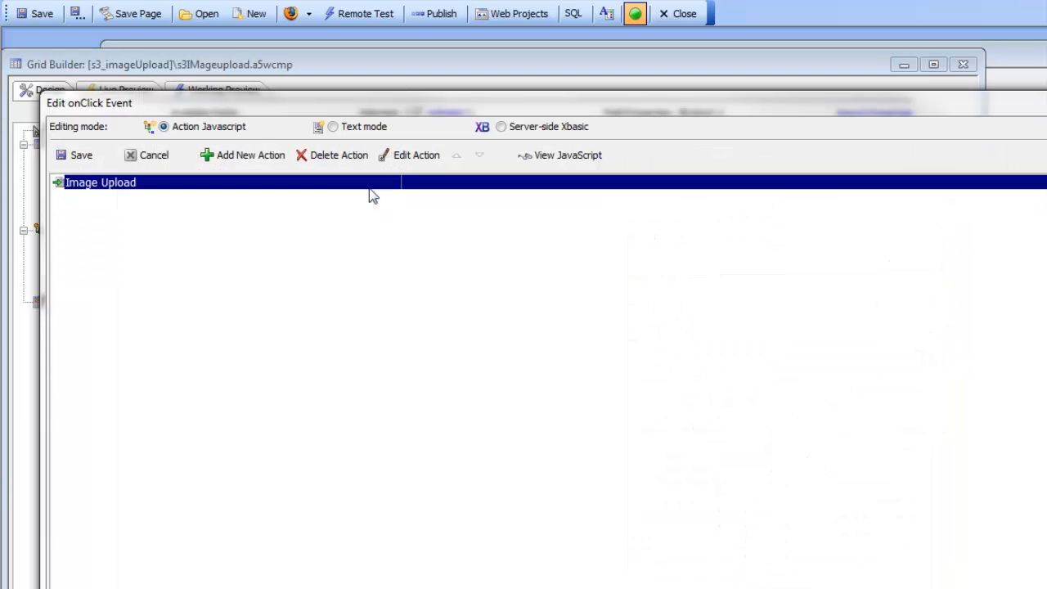
left_click(413, 154)
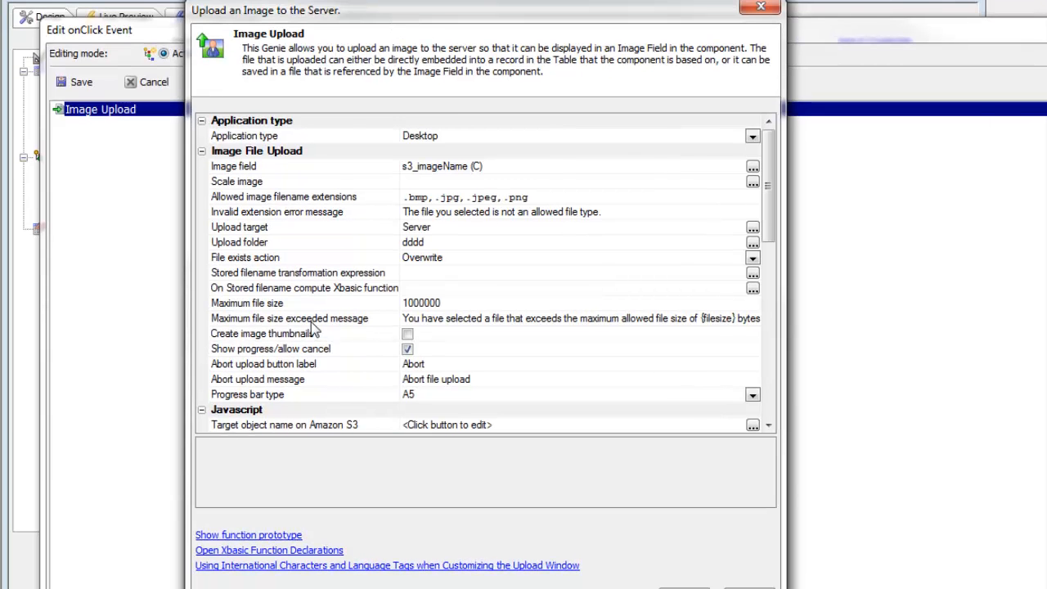
double_click(379, 236)
left_click(736, 386)
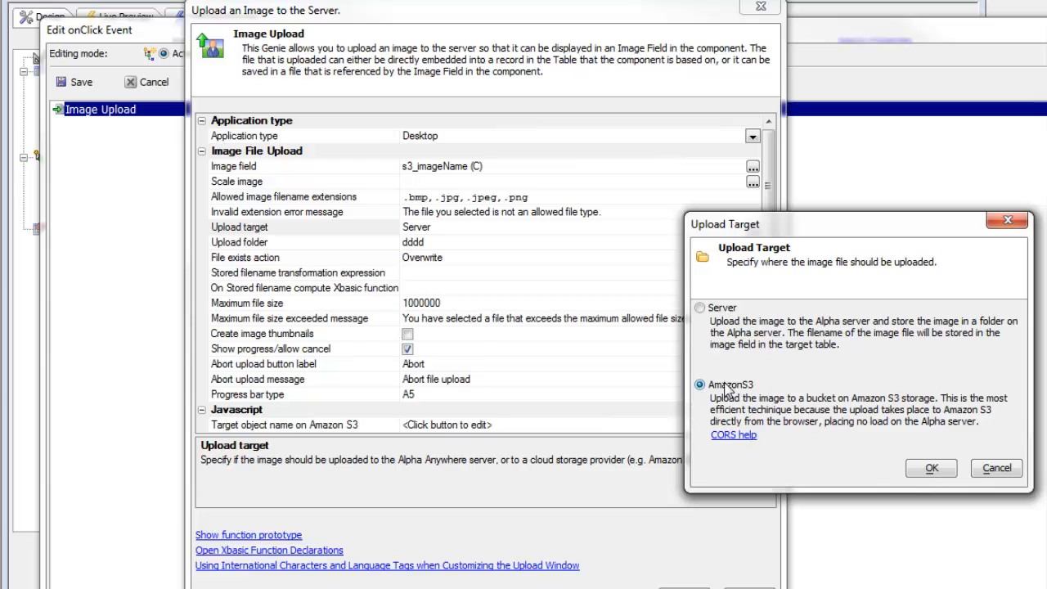
left_click(931, 468)
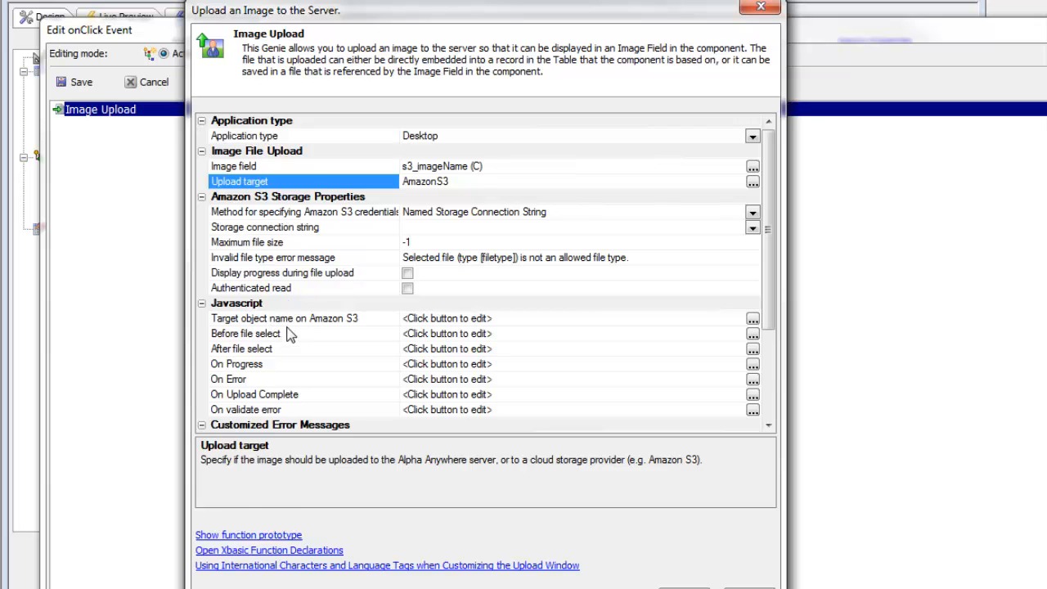
Set the storage connection string to alphamediacapture and enable the display of progress during file upload
left_click(283, 322)
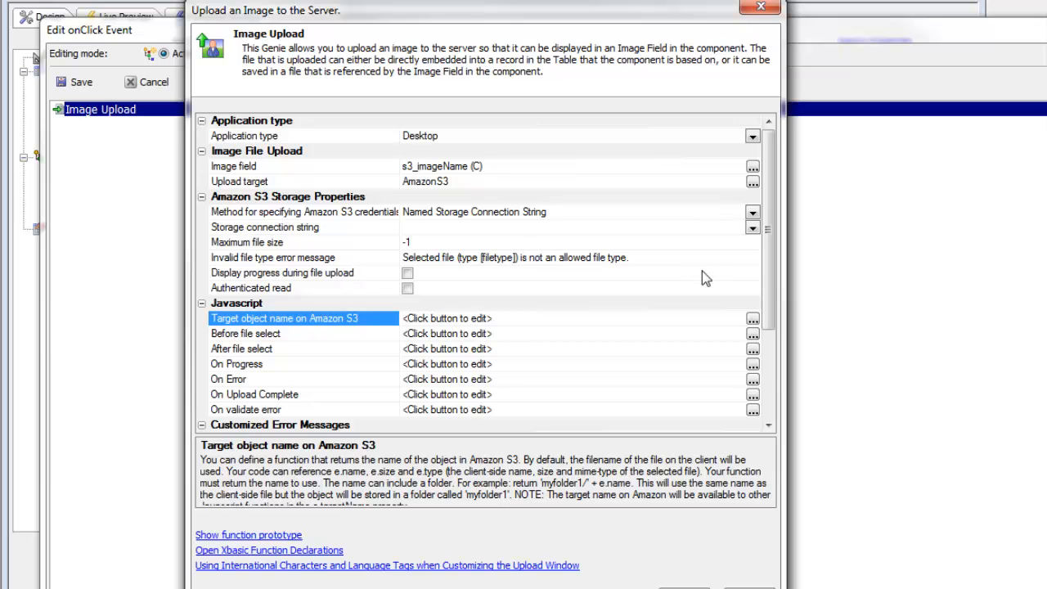
left_click(753, 228)
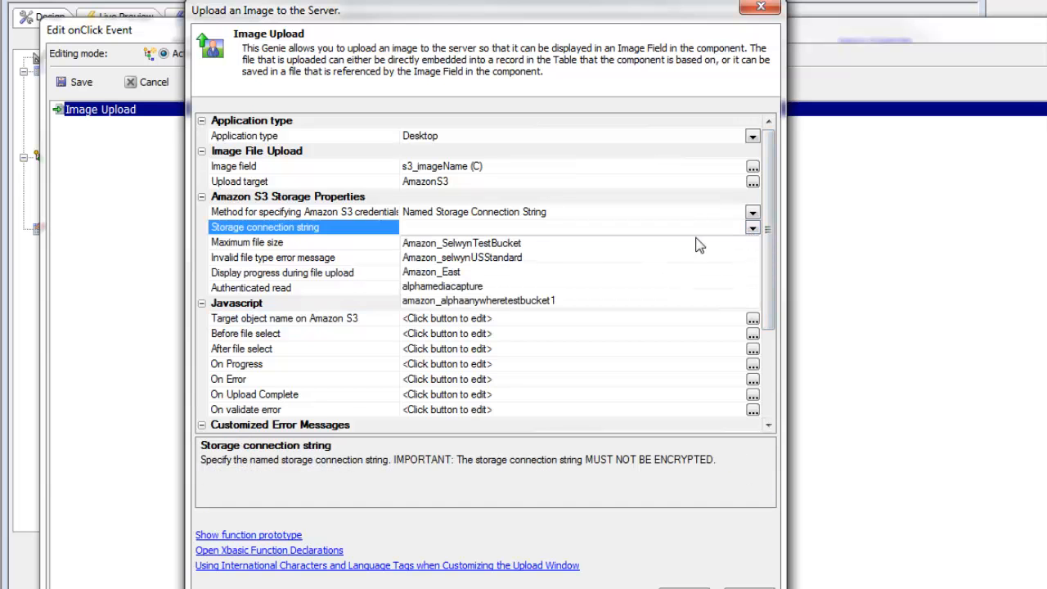
left_click(448, 288)
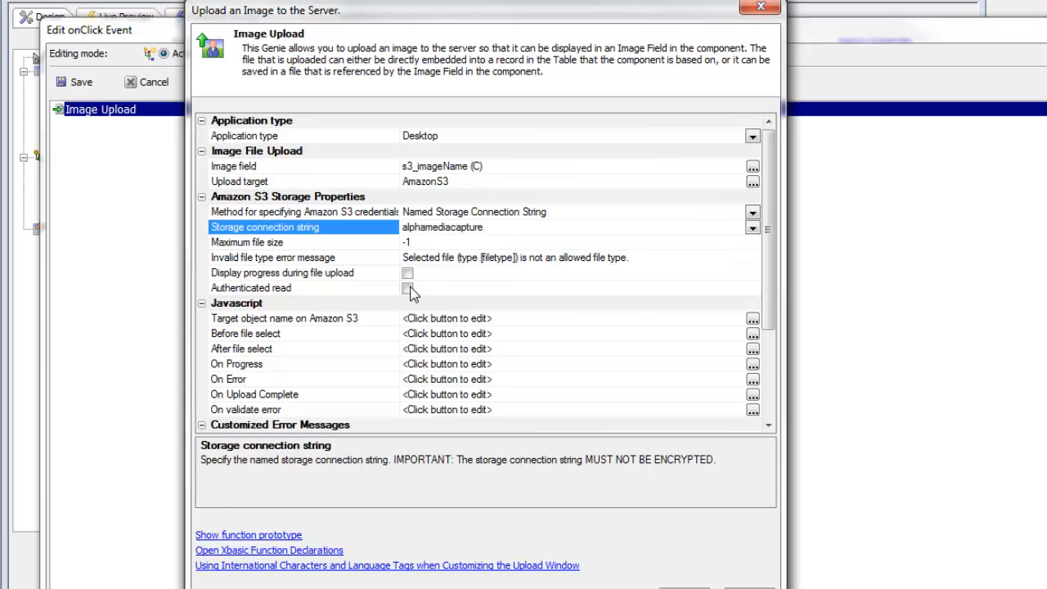
left_click(407, 275)
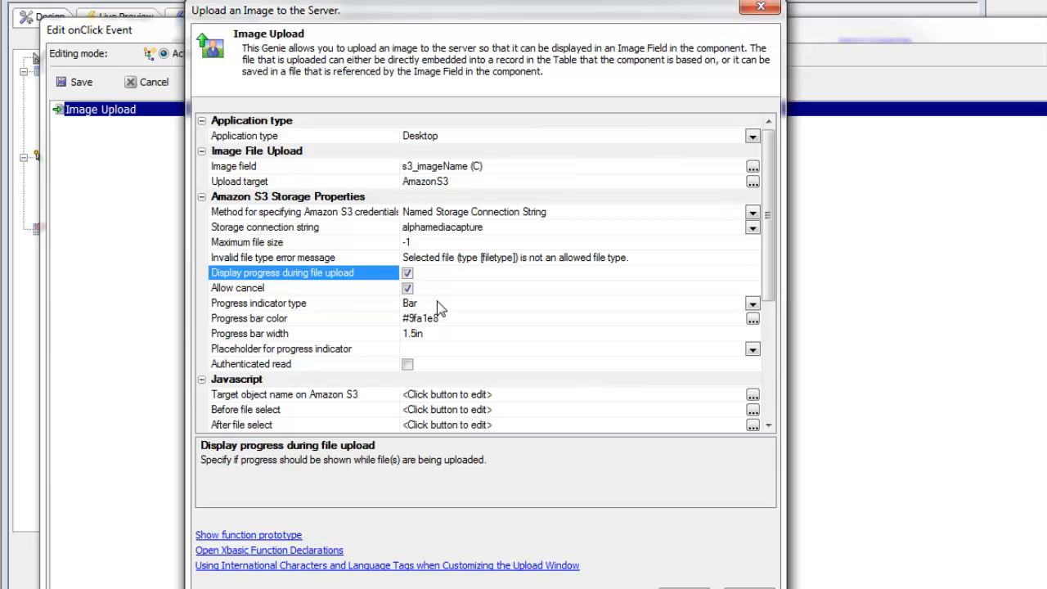
Try Text as the progress indicator type and restore it to Bar
left_click(752, 304)
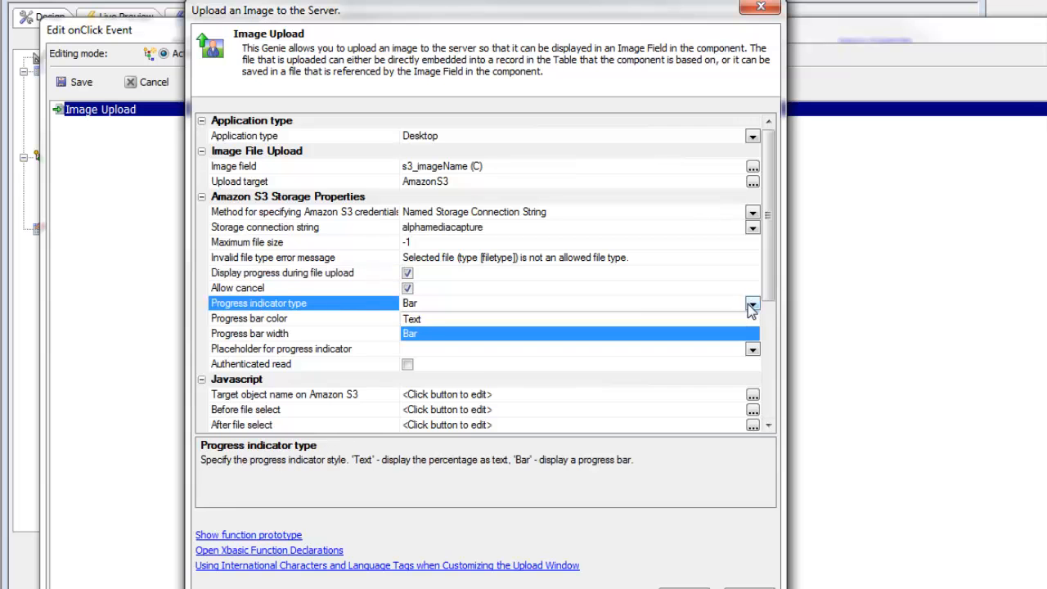
left_click(439, 319)
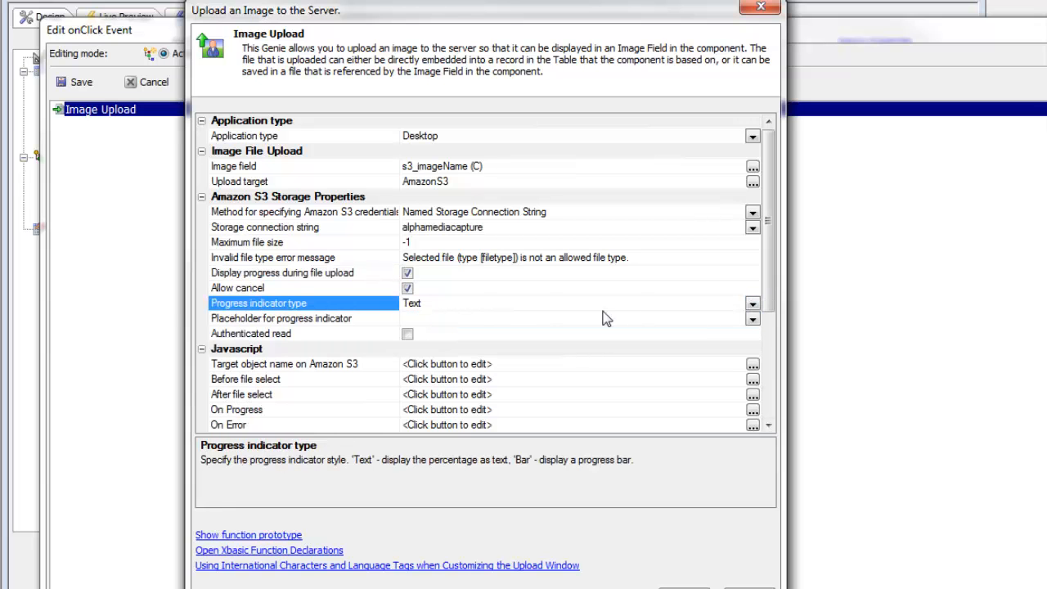
left_click(752, 304)
left_click(417, 333)
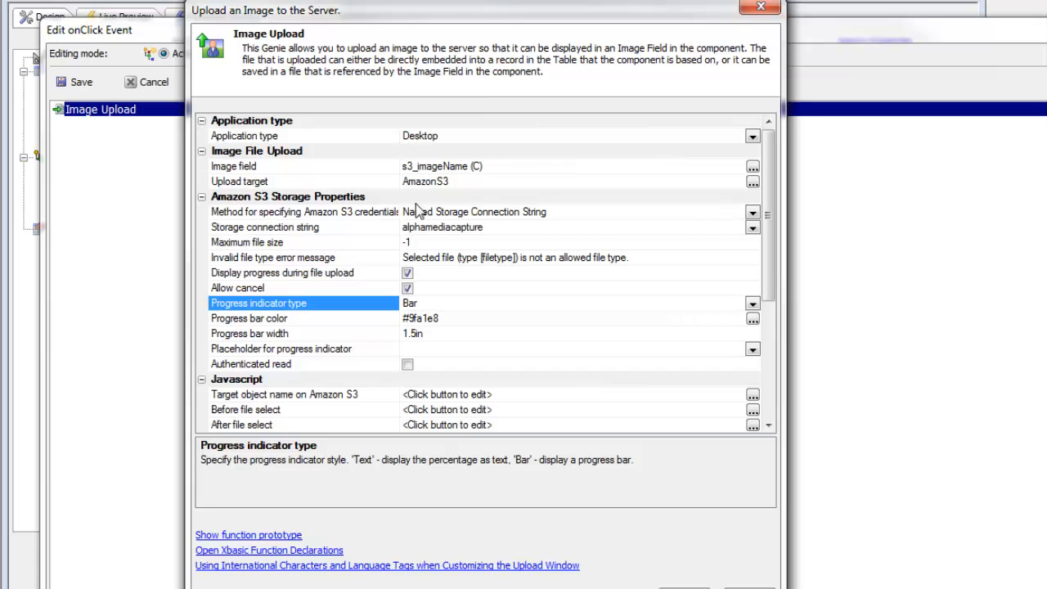
Change the upload target to Server to compare its properties, and set it back to AmazonS3
left_click(753, 182)
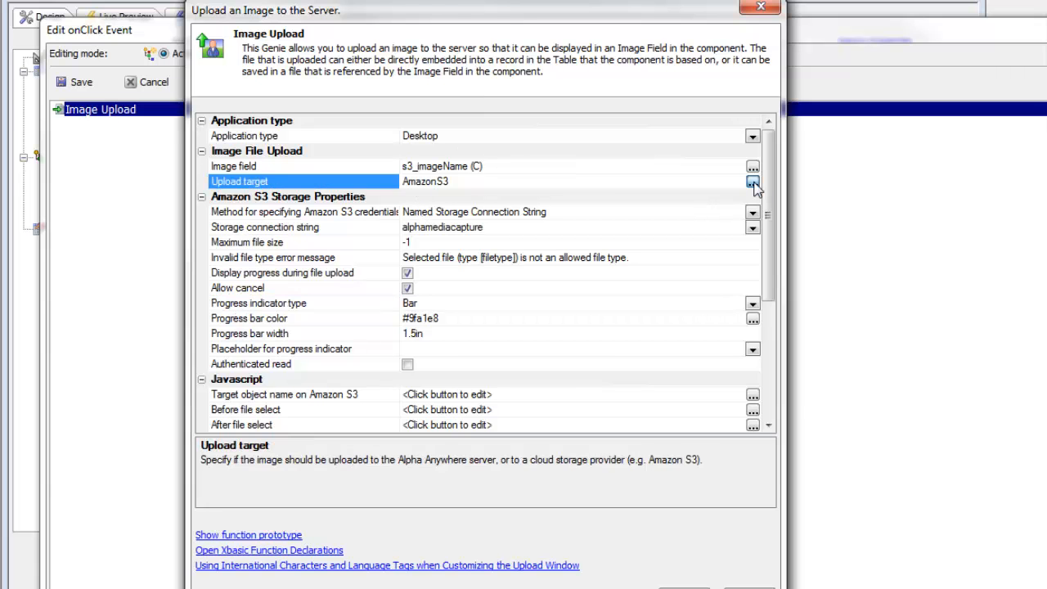
left_click(719, 310)
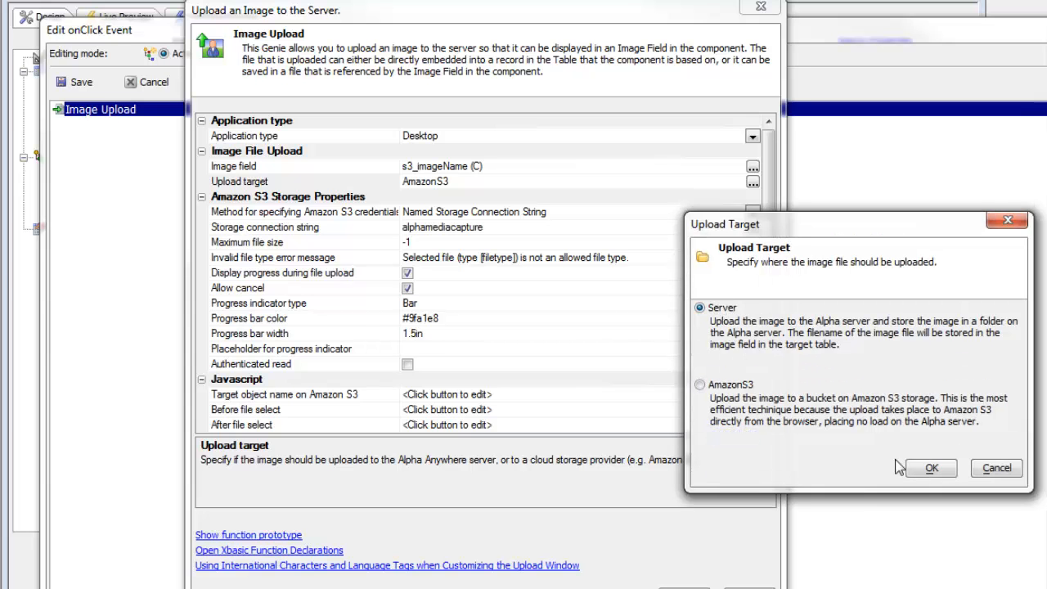
left_click(930, 468)
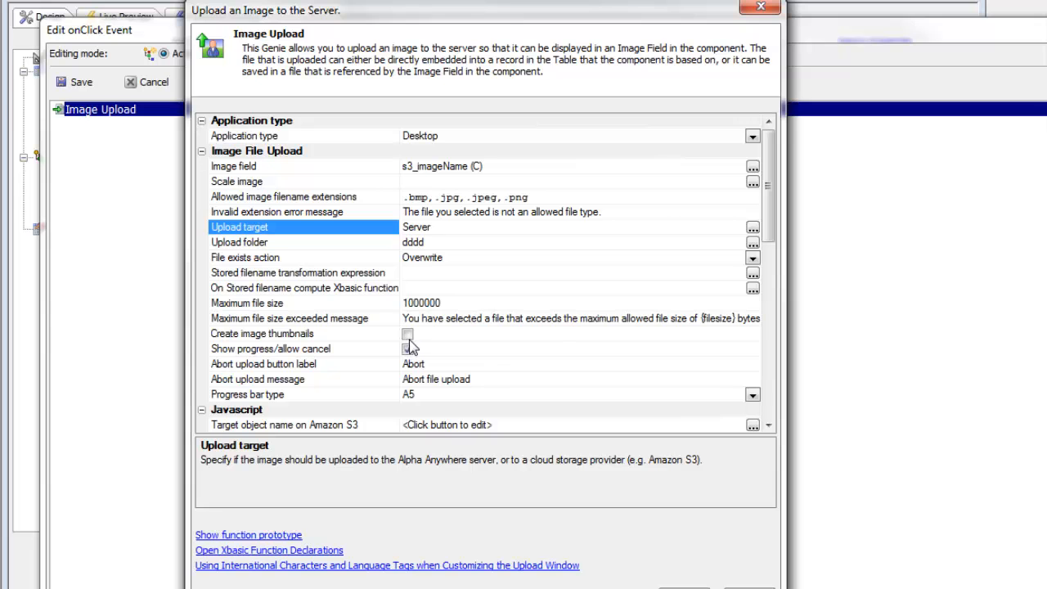
left_click(752, 230)
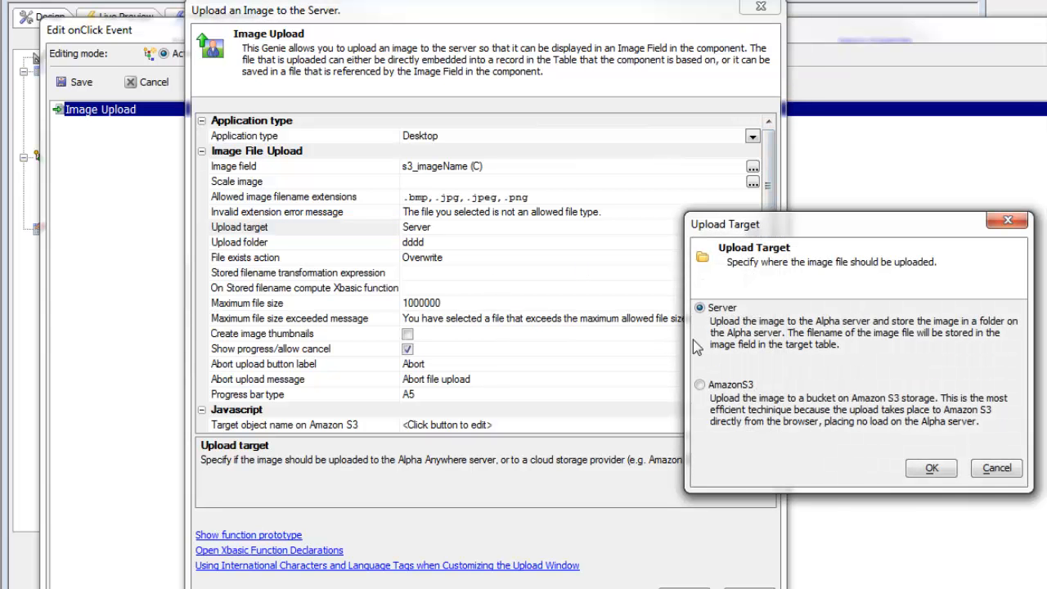
left_click(709, 387)
left_click(932, 468)
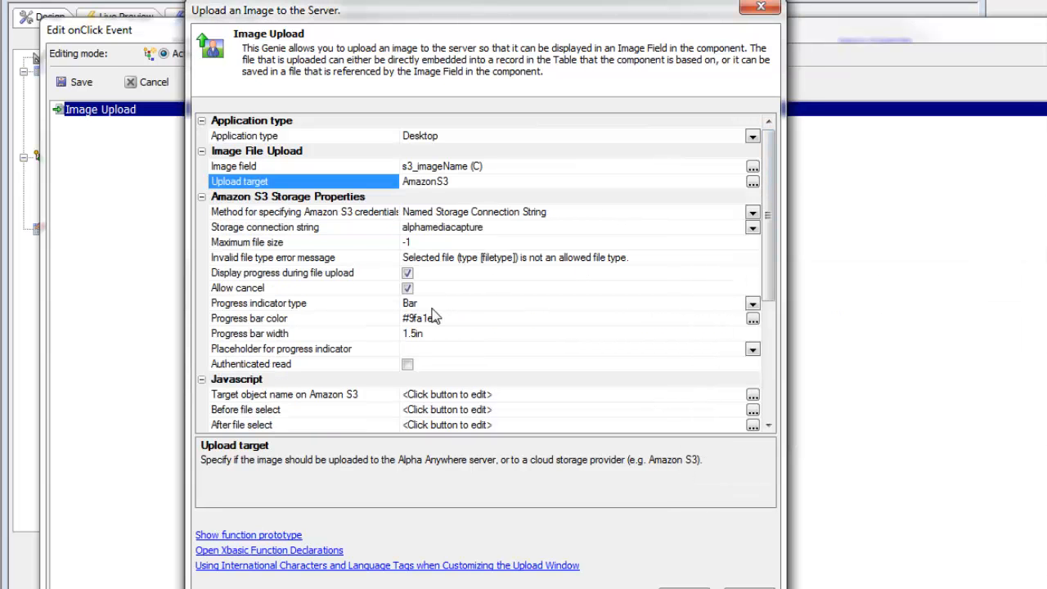